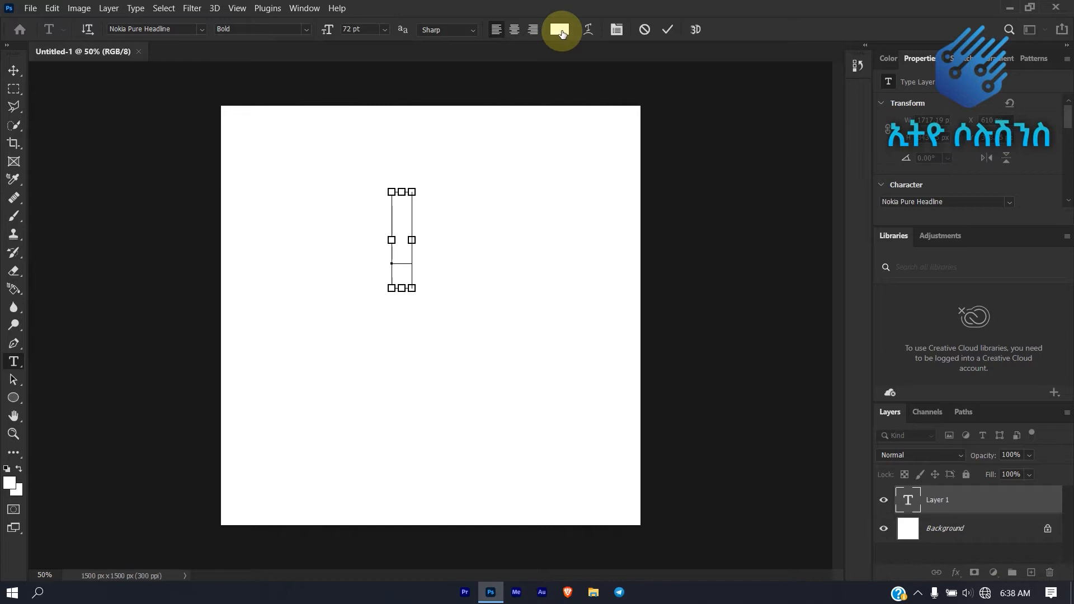
- Set the text colour to black (000000), enter the letter "ኢ" and commit the text layer
{"action": "left_click_drag", "start_coordinate": [677, 132], "coordinate": [718, 340]}
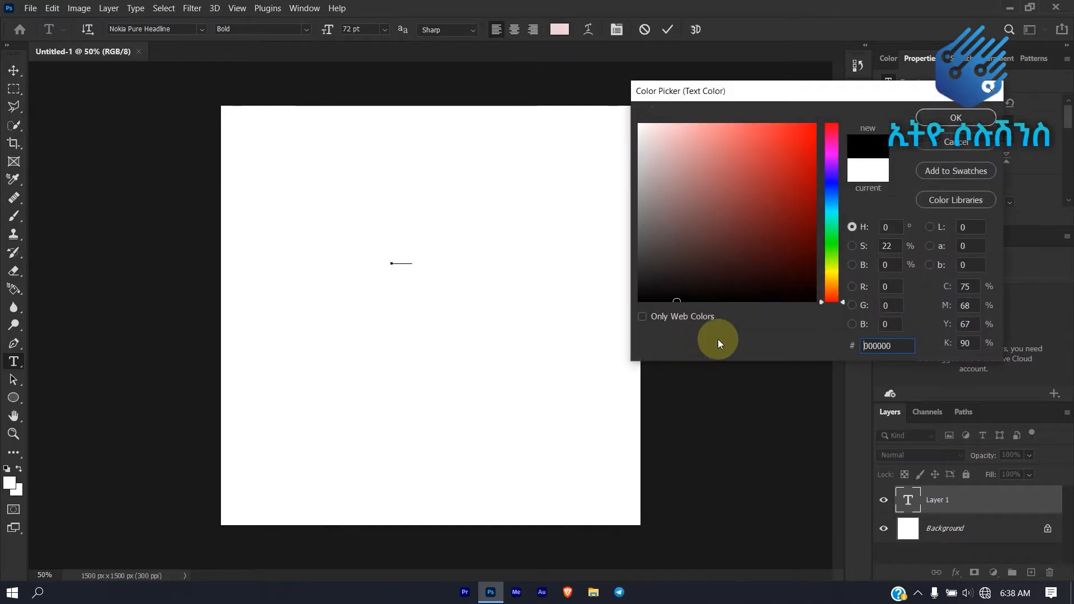
{"action": "left_click", "coordinate": [956, 117]}
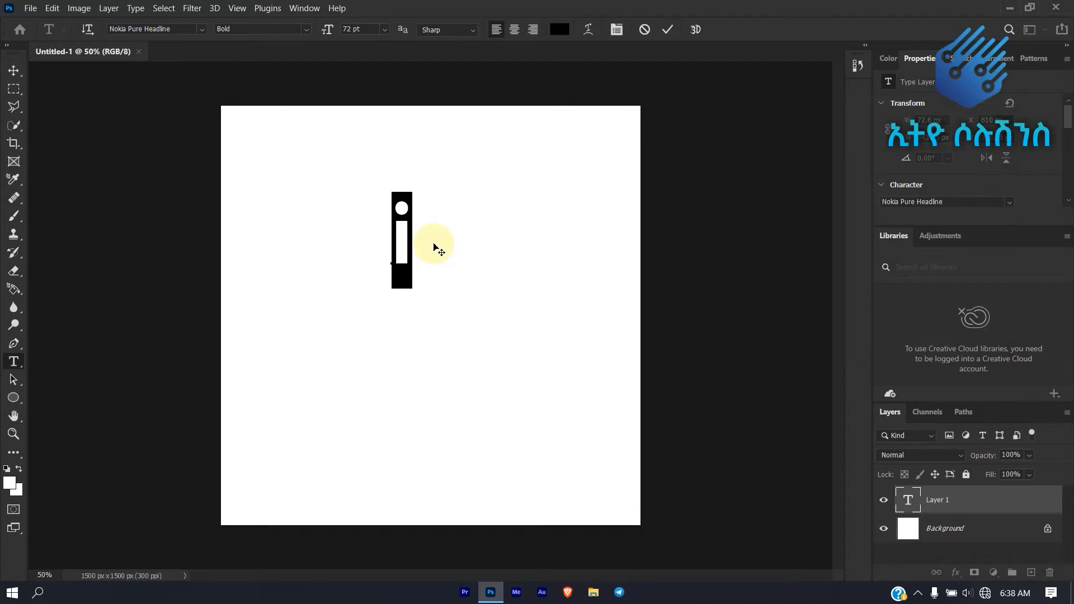
{"action": "type", "text": "አ"}
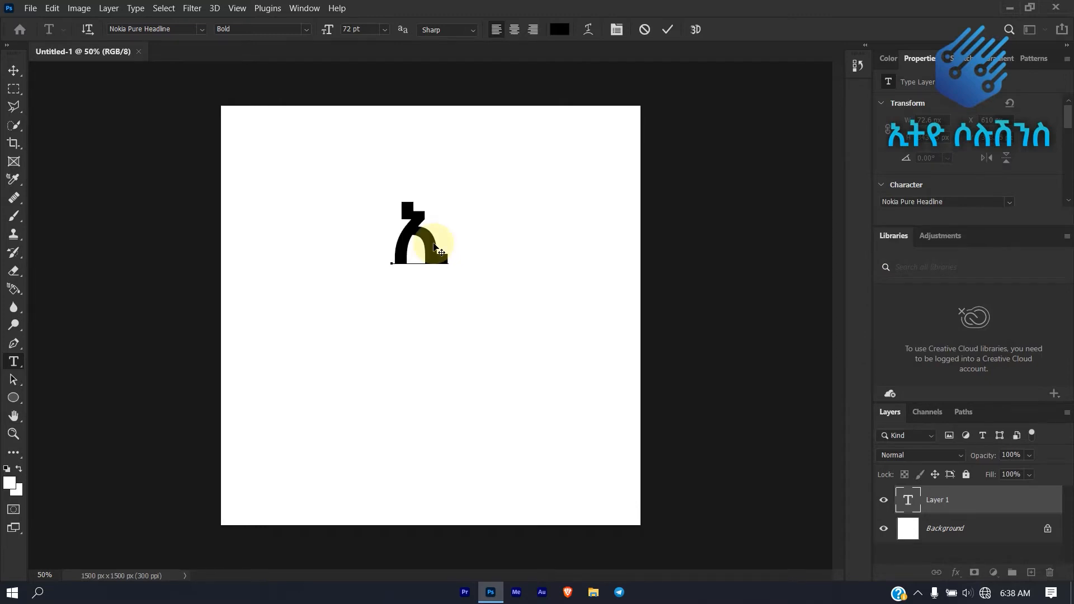
{"action": "left_click", "coordinate": [667, 29]}
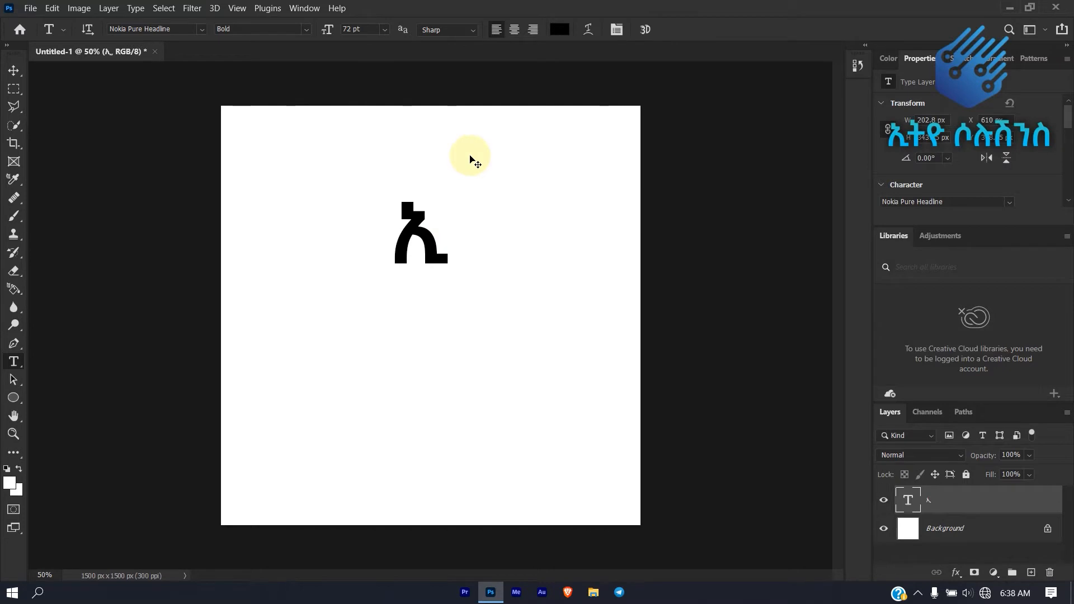
- Enlarge the letter to about 267.58 pt and place it near the centre of the canvas
{"action": "key", "text": "ctrl+t"}
{"action": "left_click_drag", "start_coordinate": [448, 287], "coordinate": [669, 486]}
{"action": "left_click_drag", "start_coordinate": [531, 363], "coordinate": [466, 307]}
{"action": "left_click", "coordinate": [693, 29]}
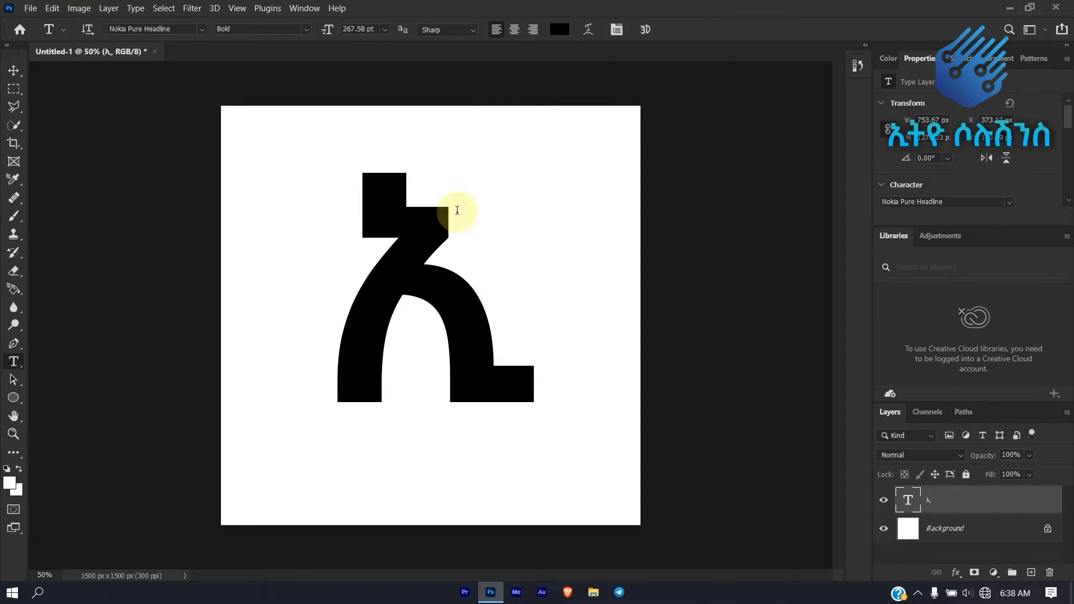
{"action": "left_click", "coordinate": [14, 70]}
{"action": "left_click_drag", "start_coordinate": [355, 259], "coordinate": [390, 317]}
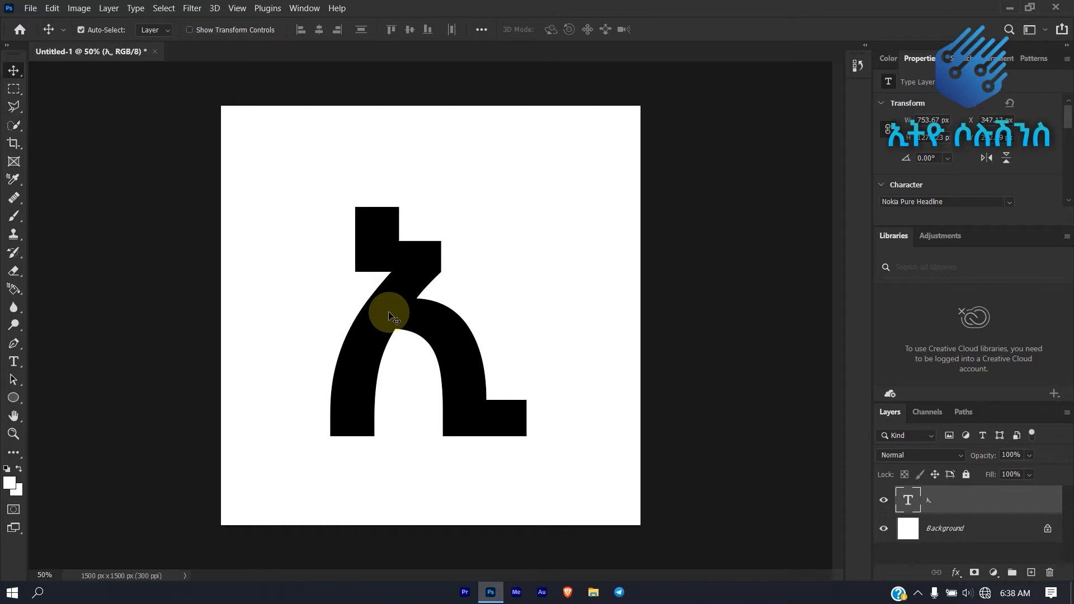
- Duplicate the letter layer with the copy offset up and to the right, and give the original letter a blue Color Overlay
{"action": "key", "text": "ctrl+j"}
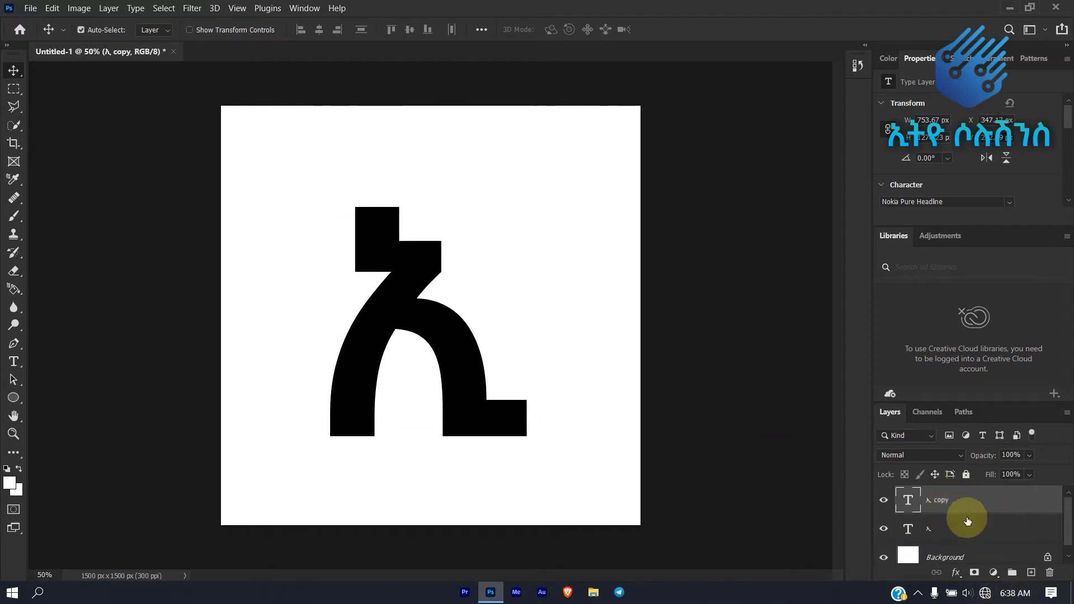
{"action": "mouse_move", "coordinate": [464, 314]}
{"action": "left_mouse_down"}
{"action": "mouse_move", "coordinate": [464, 302]}
{"action": "mouse_move", "coordinate": [578, 233]}
{"action": "mouse_move", "coordinate": [451, 316]}
{"action": "mouse_move", "coordinate": [458, 326]}
{"action": "left_mouse_up"}
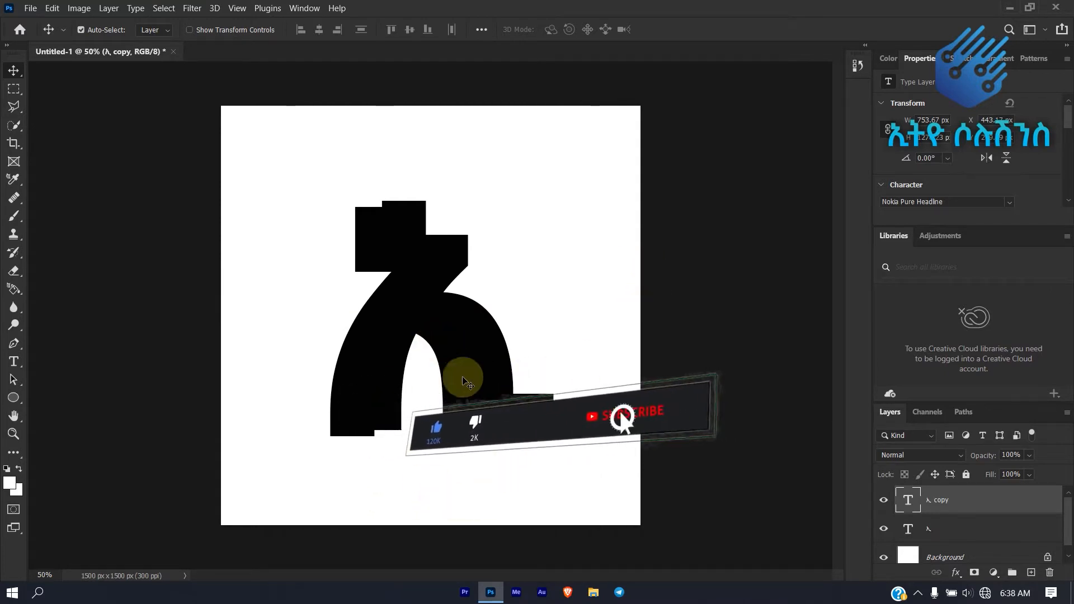
{"action": "left_click", "coordinate": [935, 529]}
{"action": "left_click", "coordinate": [956, 572]}
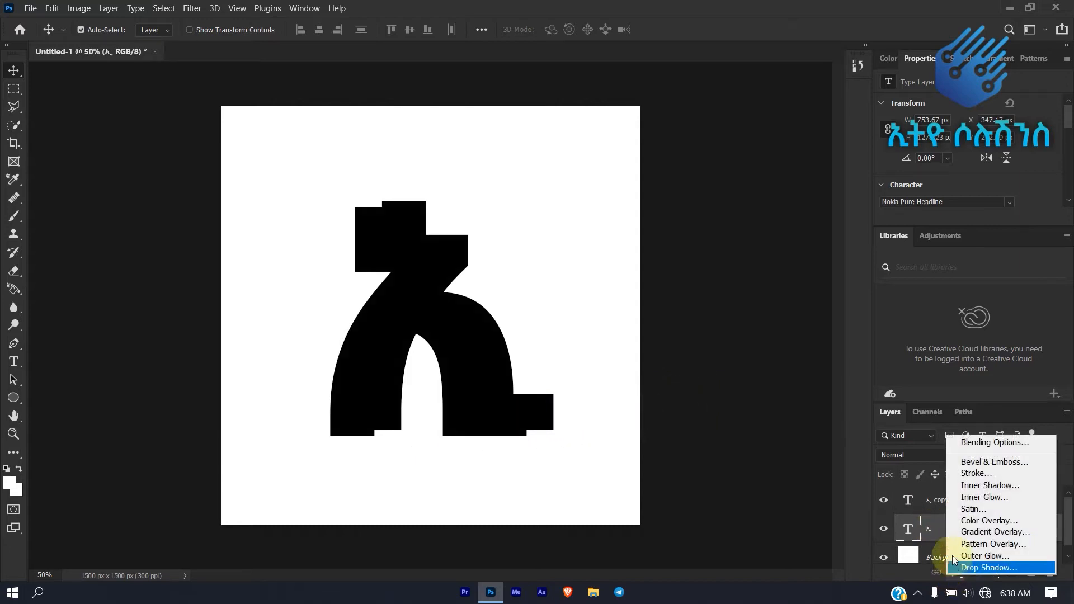
{"action": "left_click", "coordinate": [964, 523]}
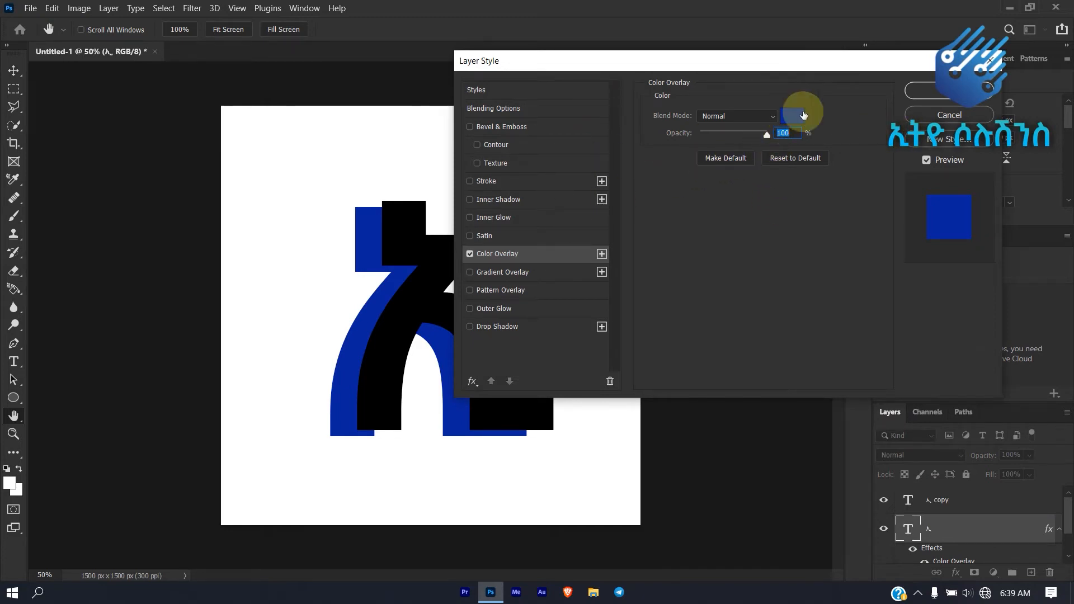
{"action": "left_click", "coordinate": [935, 96]}
- Stack the black copy's layer beneath the blue letter and offset the blue letter down and to the left of it
{"action": "key", "text": "v"}
{"action": "left_click_drag", "start_coordinate": [480, 307], "coordinate": [462, 328]}
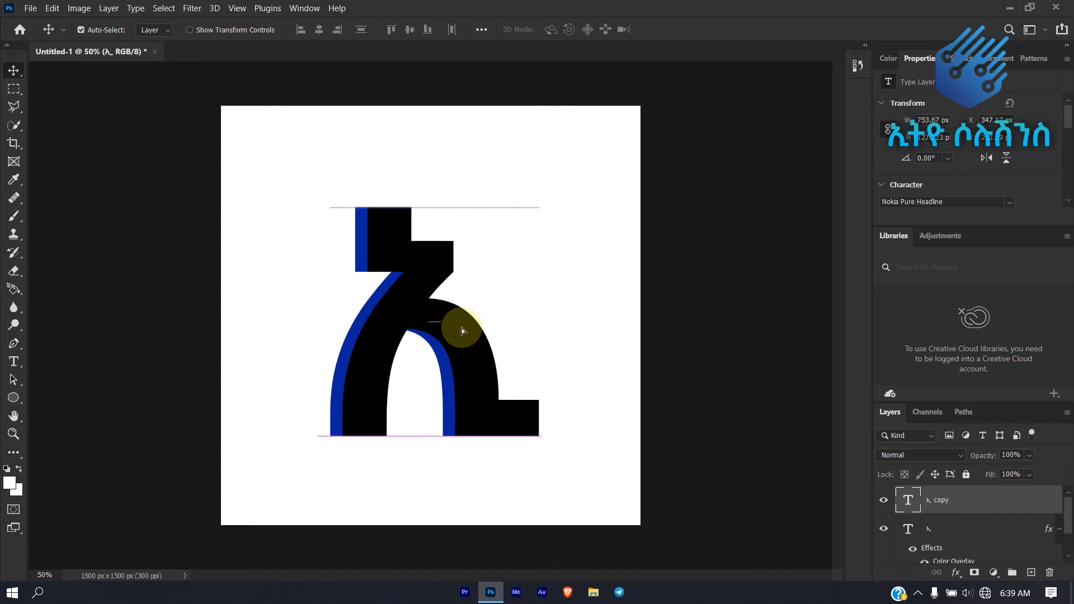
{"action": "left_click", "coordinate": [973, 500]}
{"action": "left_click_drag", "start_coordinate": [974, 501], "coordinate": [924, 526]}
{"action": "mouse_move", "coordinate": [419, 307]}
{"action": "left_mouse_down"}
{"action": "mouse_move", "coordinate": [390, 318]}
{"action": "mouse_move", "coordinate": [404, 309]}
{"action": "left_mouse_up"}
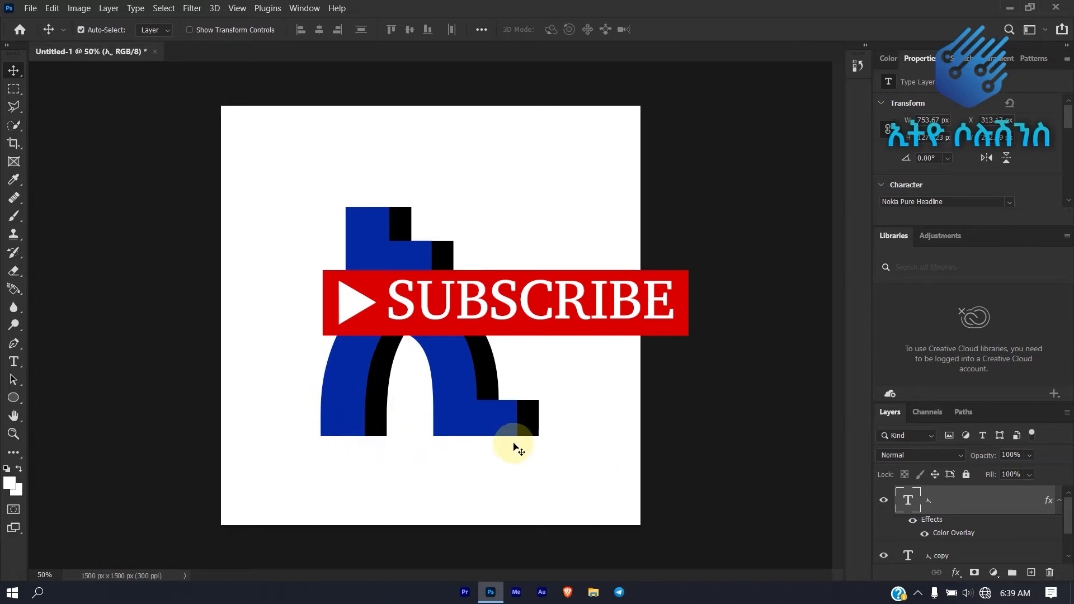
{"action": "left_click_drag", "start_coordinate": [399, 318], "coordinate": [395, 333]}
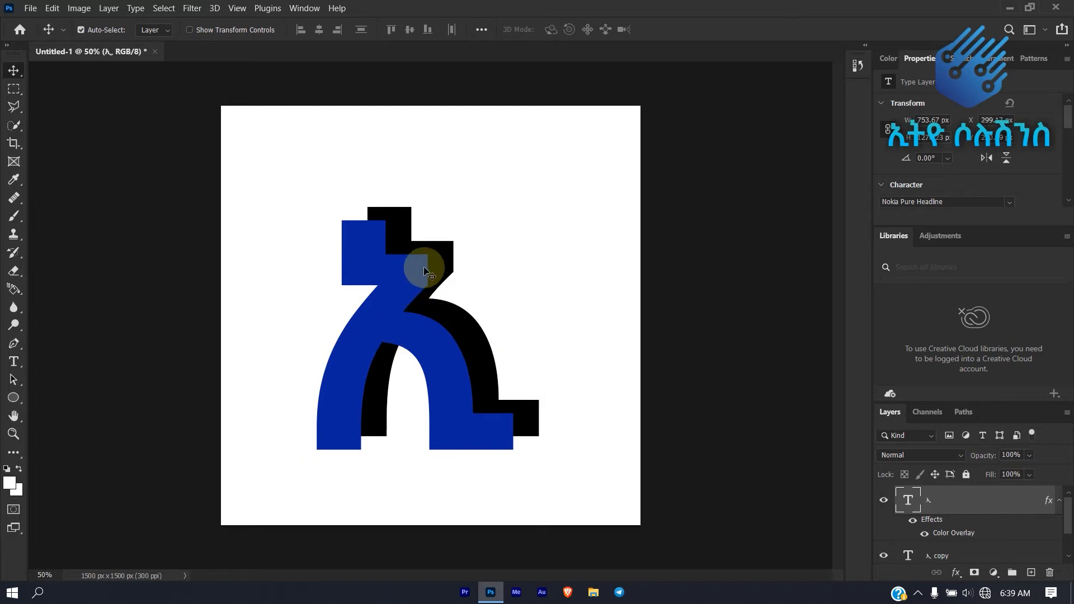
- Select the slanted side face joining the blue and black letters at the upper arm's right end with the Polygonal Lasso tool
{"action": "scroll", "coordinate": [358, 314], "scroll_direction": "up", "scroll_amount": 6}
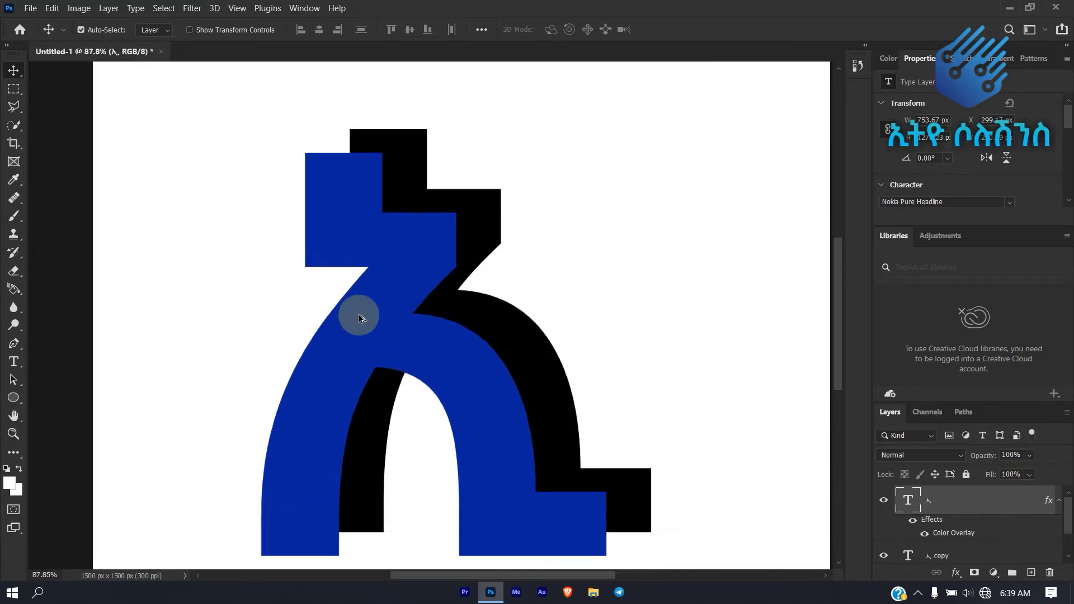
{"action": "scroll", "coordinate": [372, 79], "scroll_direction": "down", "scroll_amount": 1}
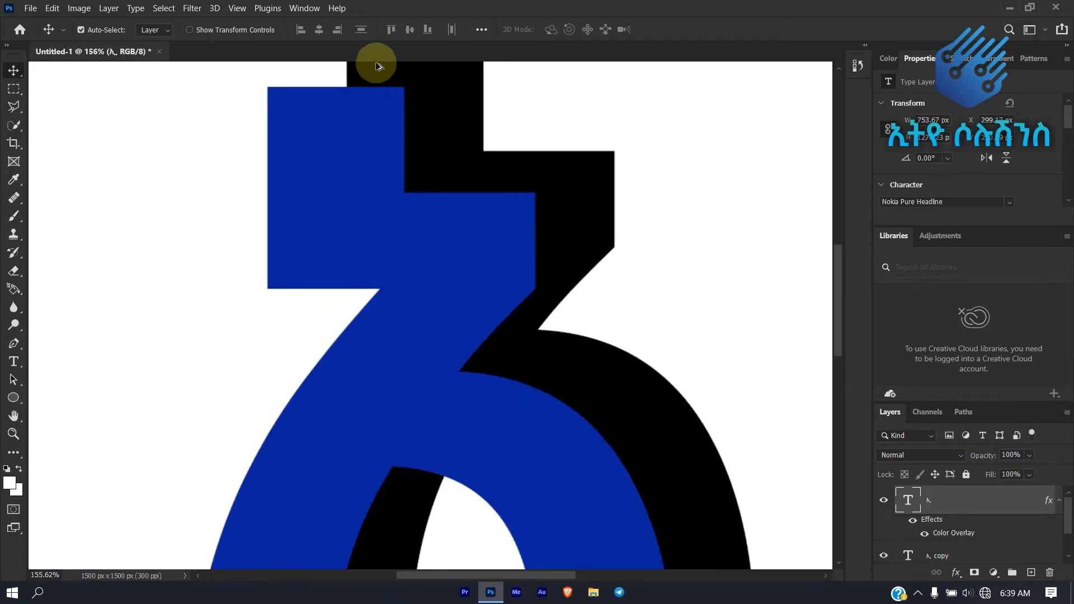
{"action": "left_click", "coordinate": [10, 107]}
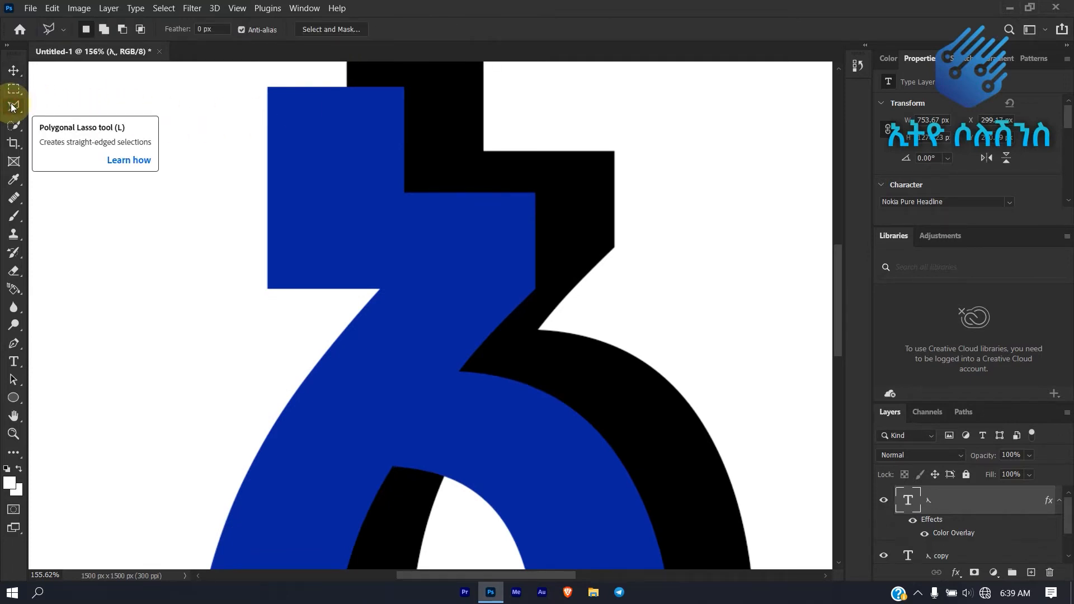
{"action": "right_click", "coordinate": [11, 106]}
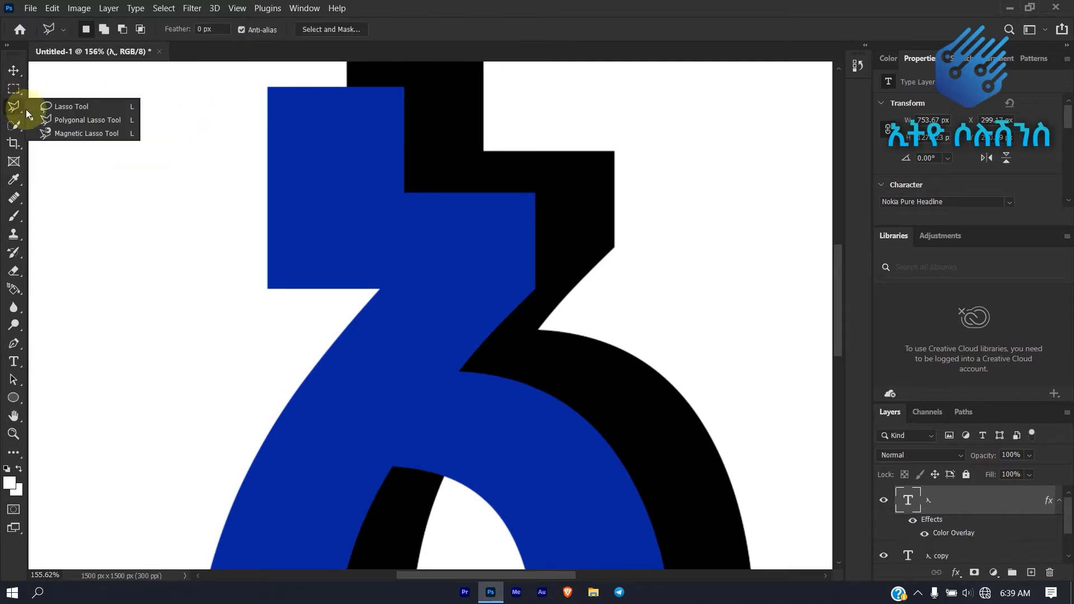
{"action": "left_click", "coordinate": [69, 122]}
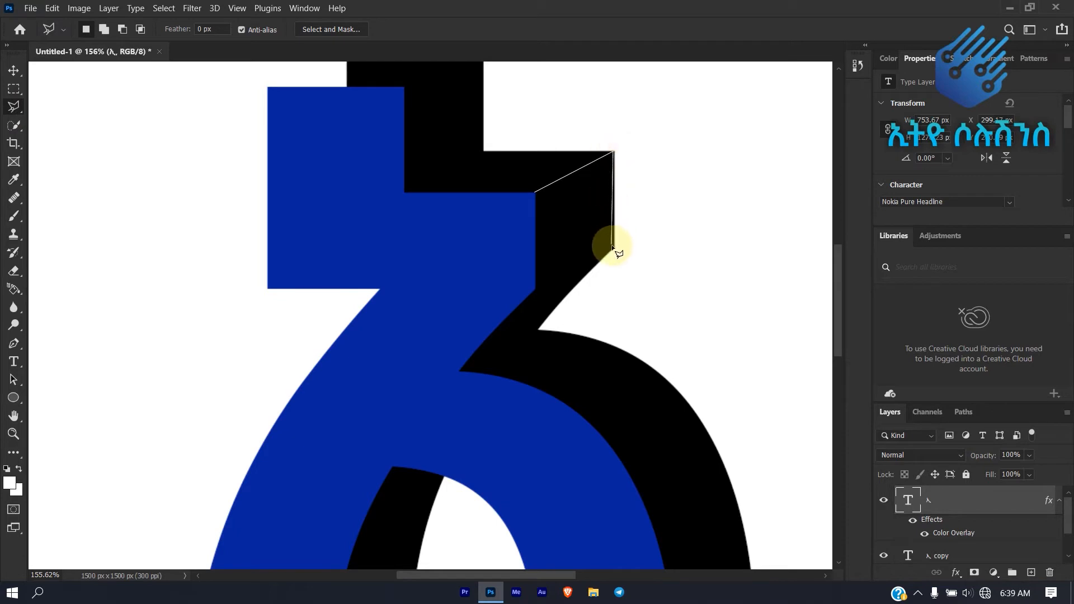
{"action": "left_click", "coordinate": [537, 289]}
{"action": "left_click", "coordinate": [536, 197]}
{"action": "right_click", "coordinate": [583, 216]}
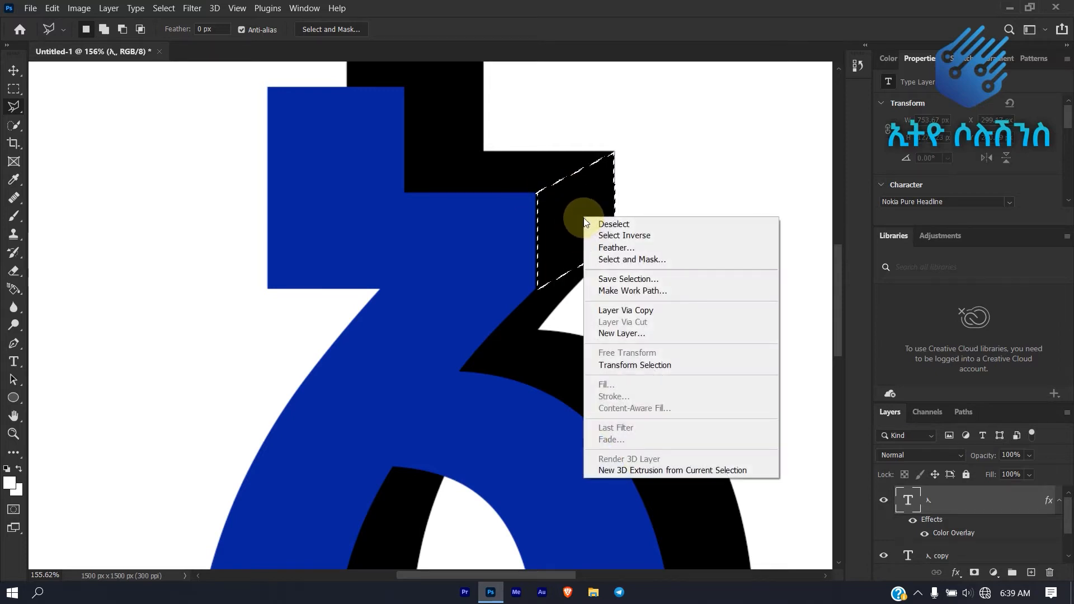
{"action": "left_click", "coordinate": [939, 500]}
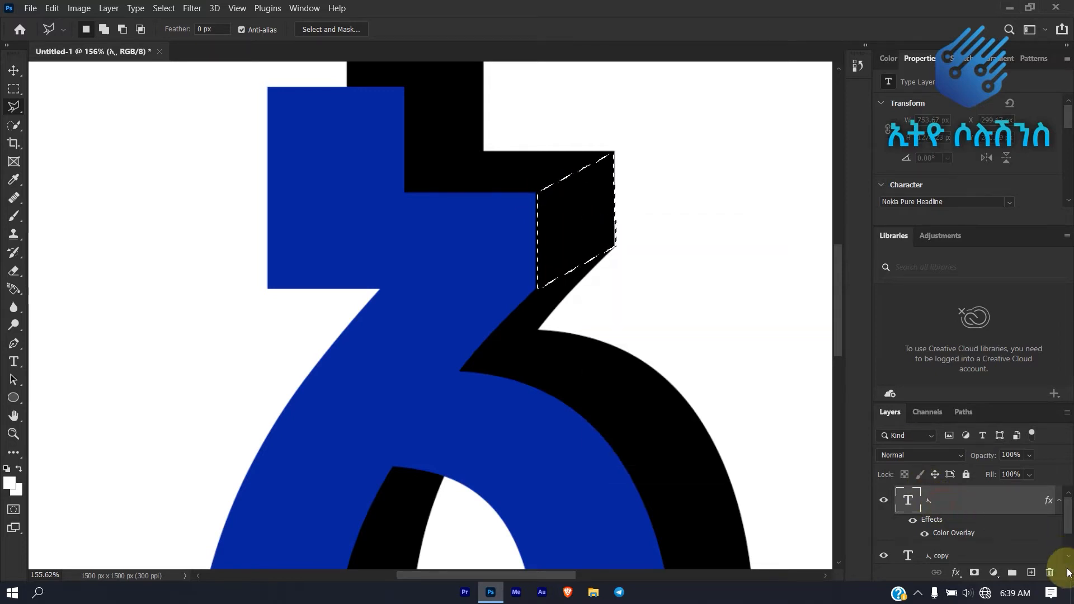
- Create a new layer and fill the upper arm's side-face selection with dark gray 2f2e2e
{"action": "left_click", "coordinate": [1031, 573]}
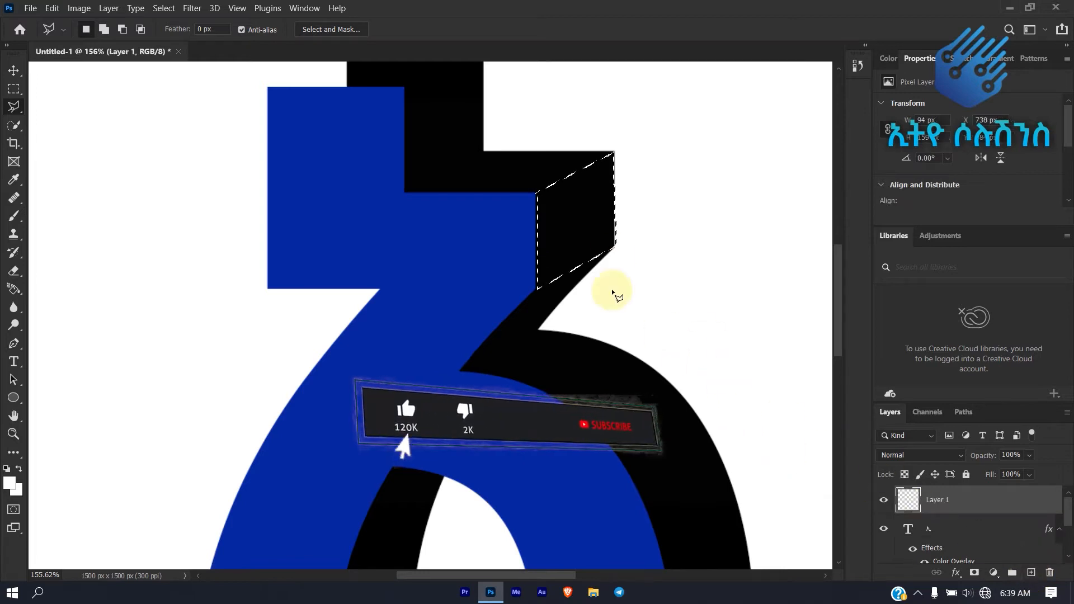
{"action": "right_click", "coordinate": [547, 229]}
{"action": "left_click", "coordinate": [568, 397]}
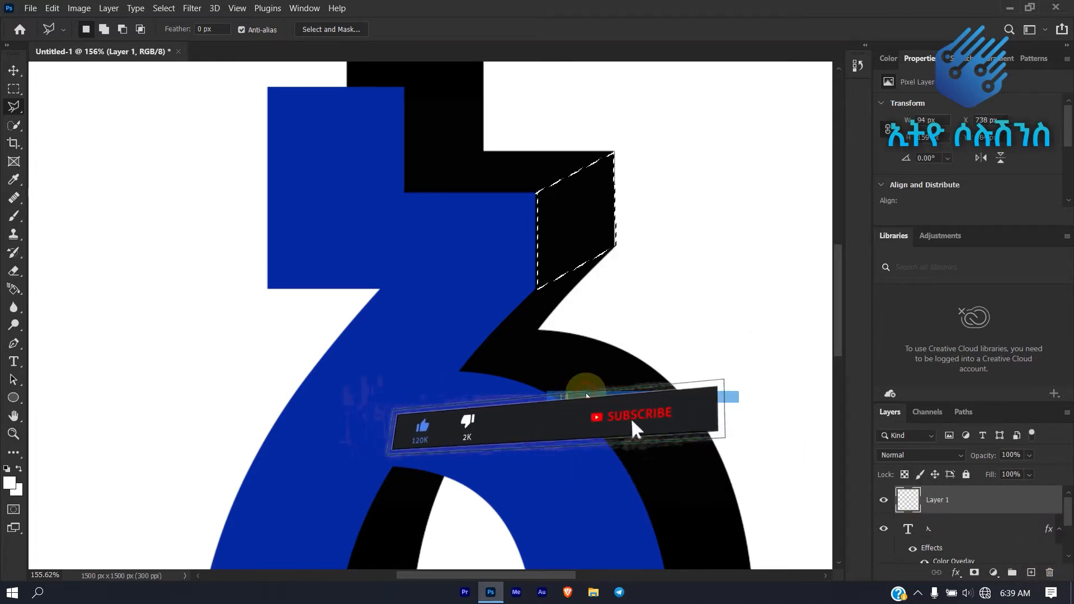
{"action": "left_click", "coordinate": [865, 221]}
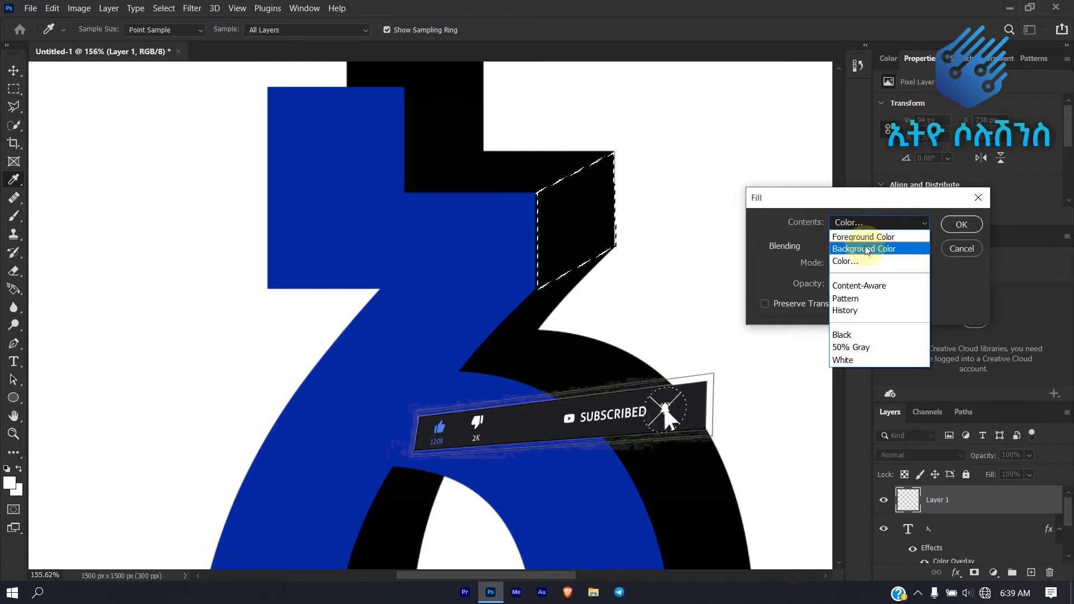
{"action": "left_click", "coordinate": [867, 262]}
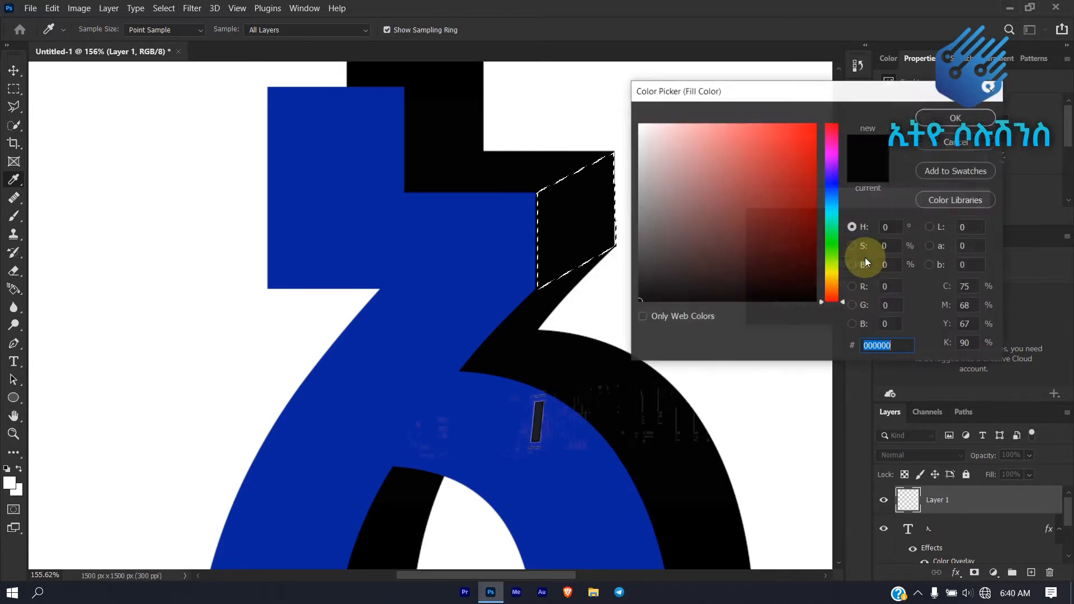
{"action": "left_click", "coordinate": [642, 265]}
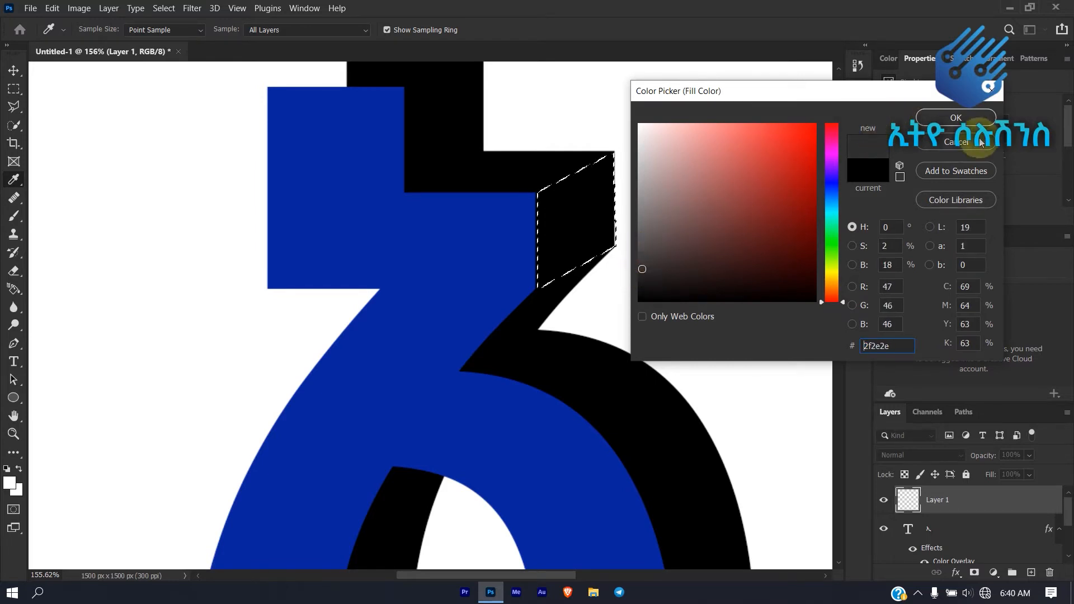
{"action": "left_click", "coordinate": [990, 119]}
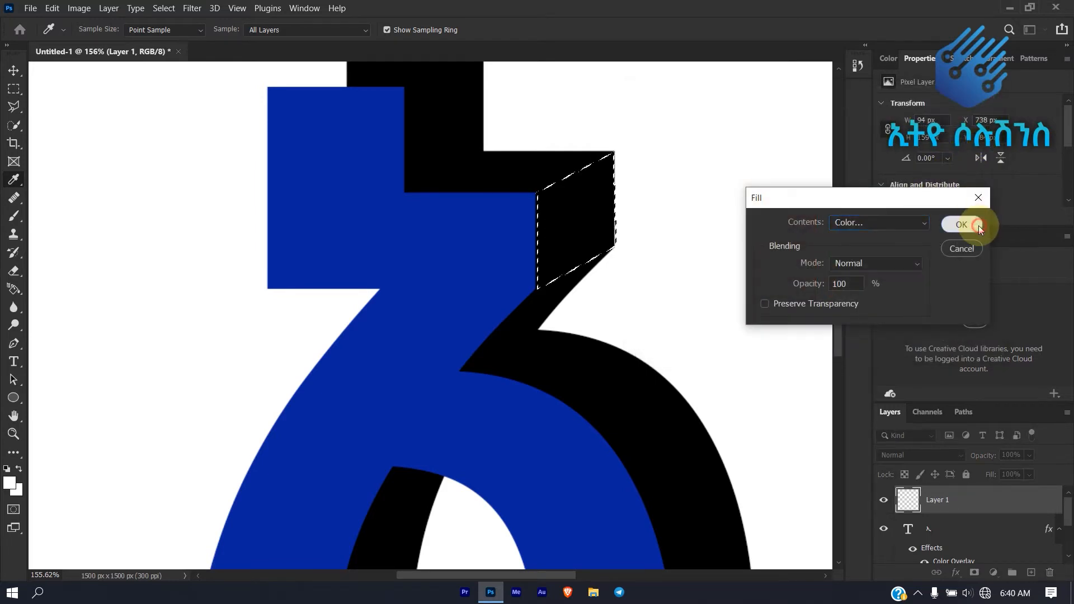
{"action": "left_click", "coordinate": [980, 226]}
- Outline a polygonal selection for the side face at the right end of the letter's foot
{"action": "scroll", "coordinate": [762, 348], "scroll_direction": "down", "scroll_amount": 5}
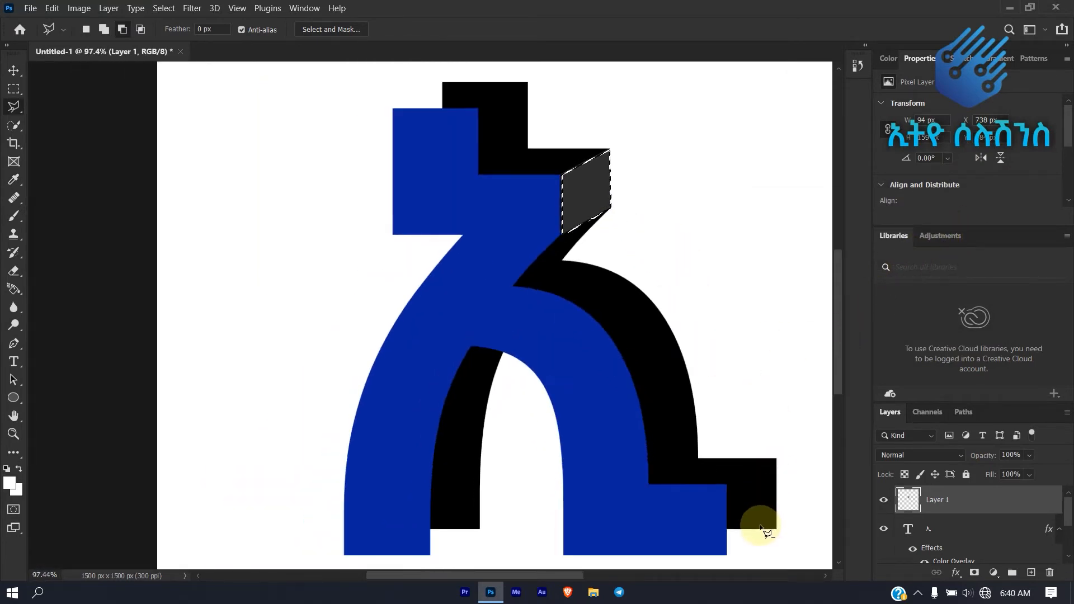
{"action": "scroll", "coordinate": [767, 528], "scroll_direction": "up", "scroll_amount": 4}
{"action": "left_click", "coordinate": [713, 463]}
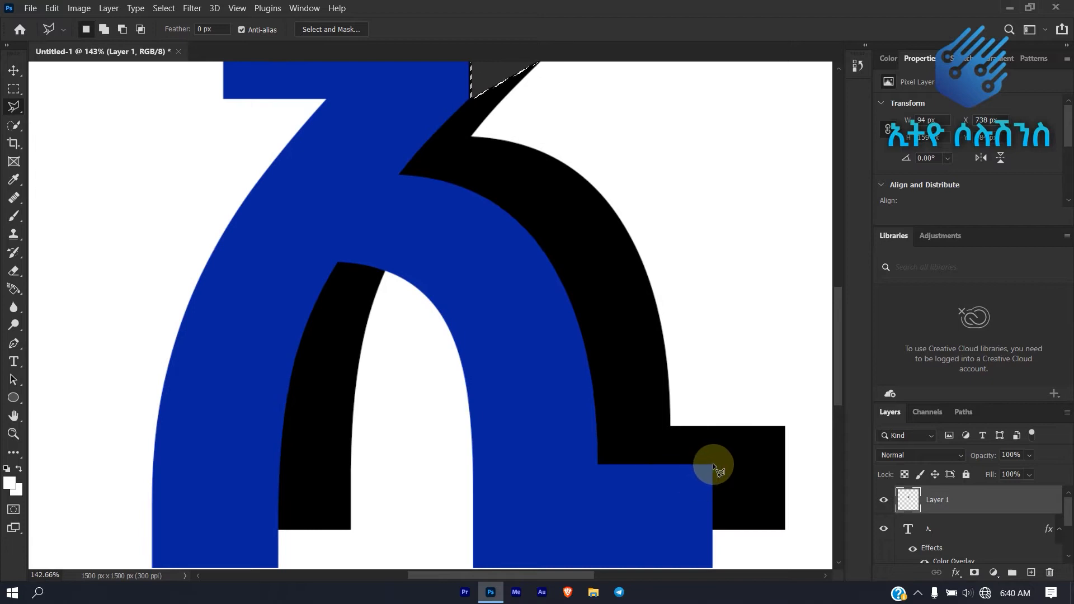
{"action": "left_click", "coordinate": [785, 428]}
{"action": "left_click", "coordinate": [787, 529]}
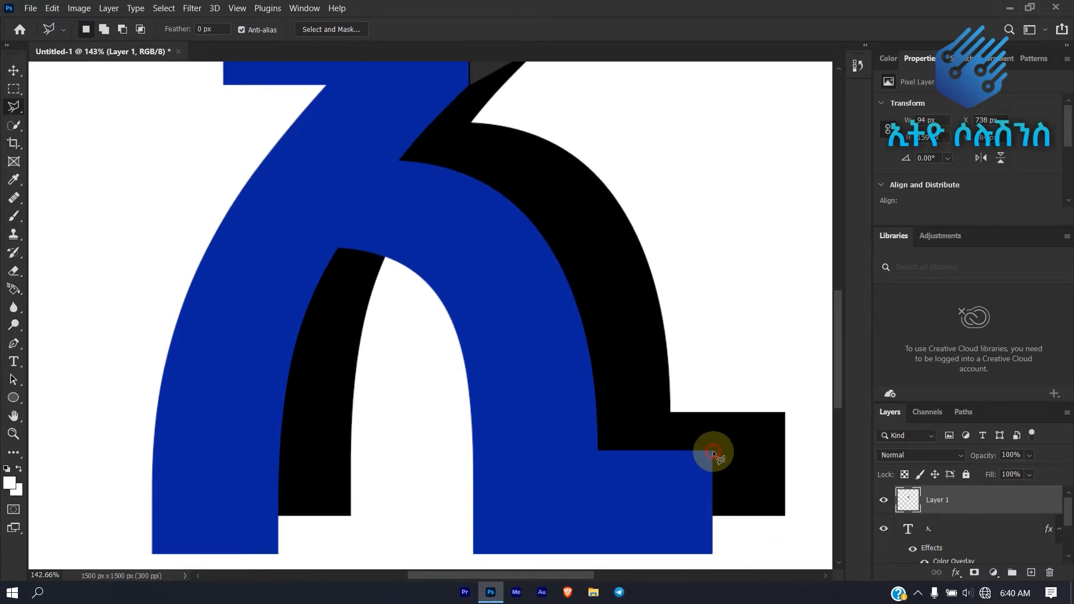
- Fill the selected side face at the foot's right end with dark gray 393939, and deselect it
{"action": "right_click", "coordinate": [754, 471]}
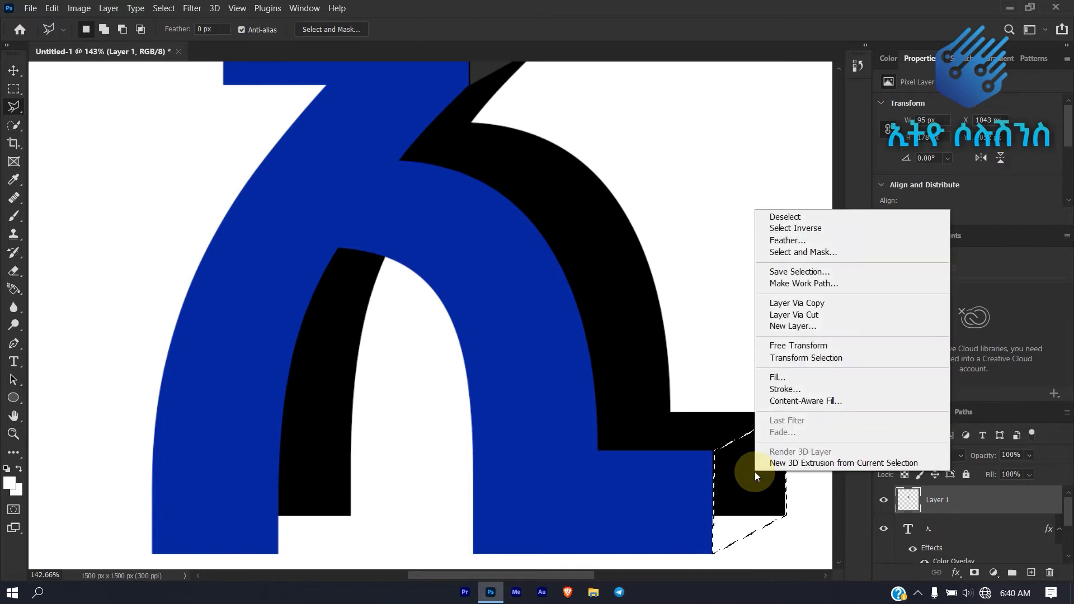
{"action": "left_click", "coordinate": [778, 377]}
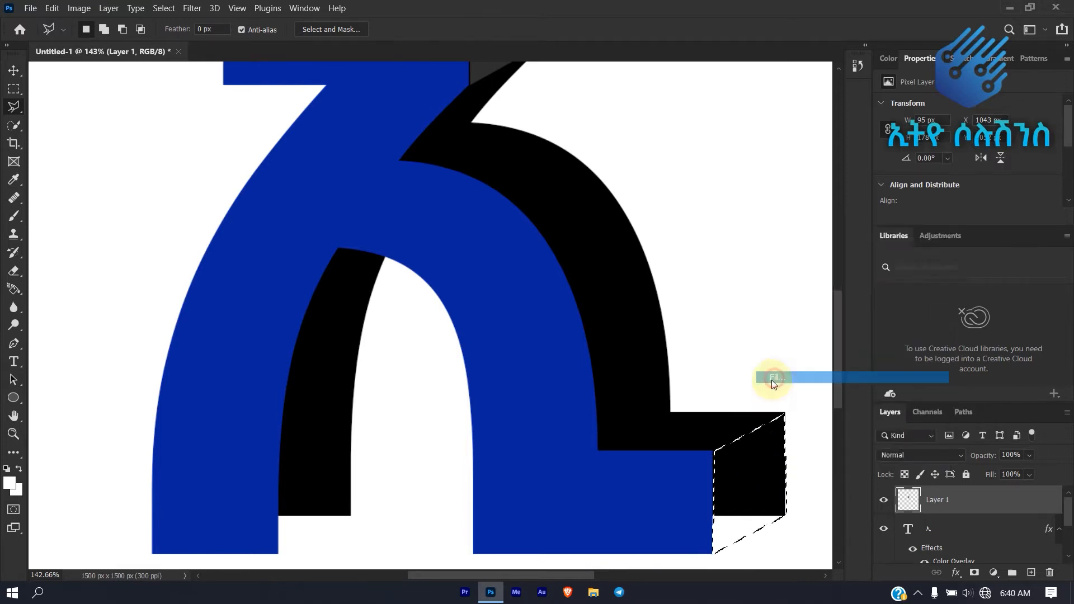
{"action": "left_click", "coordinate": [892, 221]}
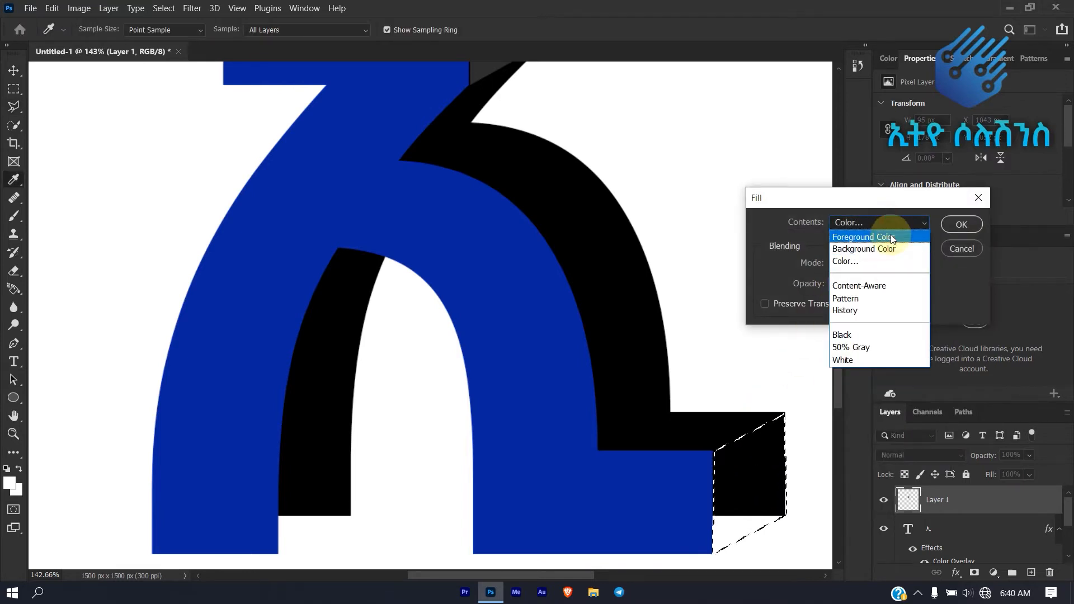
{"action": "left_click", "coordinate": [890, 260]}
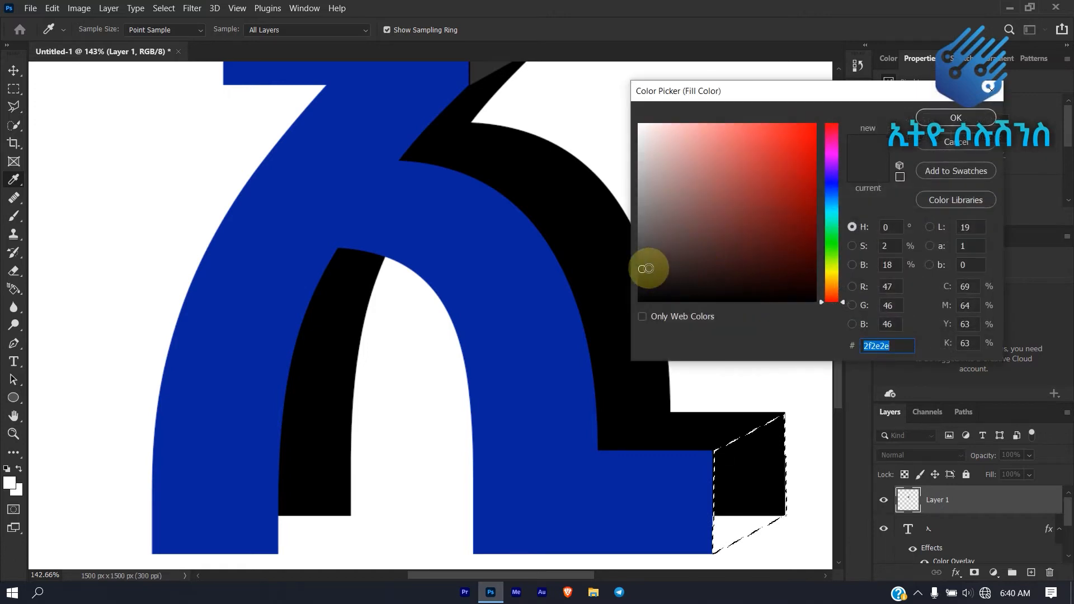
{"action": "left_click", "coordinate": [639, 258]}
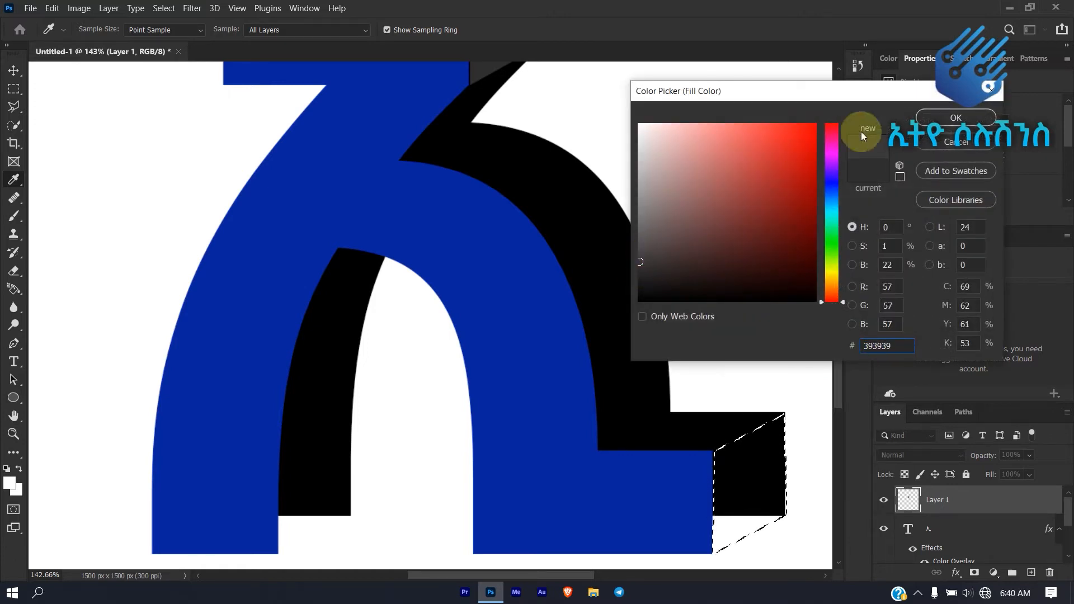
{"action": "left_click", "coordinate": [957, 117]}
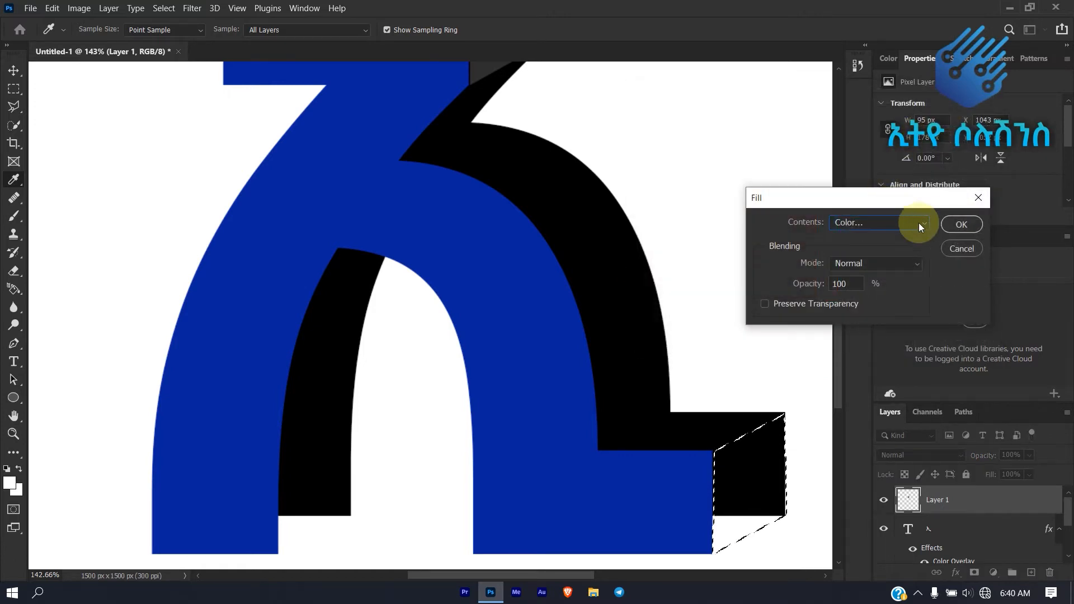
{"action": "left_click", "coordinate": [958, 224]}
{"action": "key", "text": "l"}
{"action": "scroll", "coordinate": [738, 235], "scroll_direction": "down", "scroll_amount": 3}
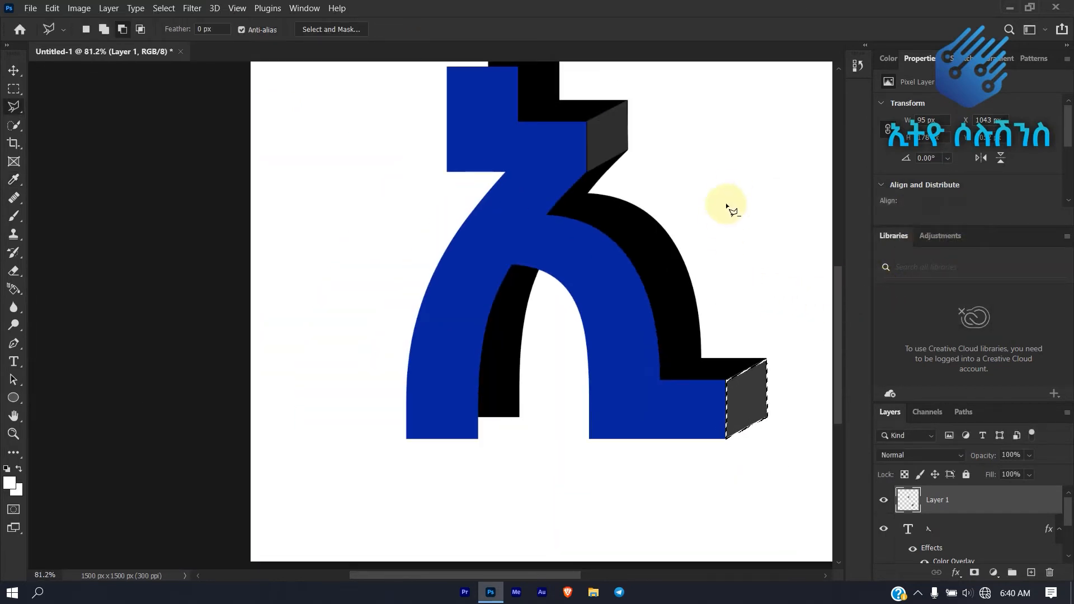
{"action": "right_click", "coordinate": [746, 398]}
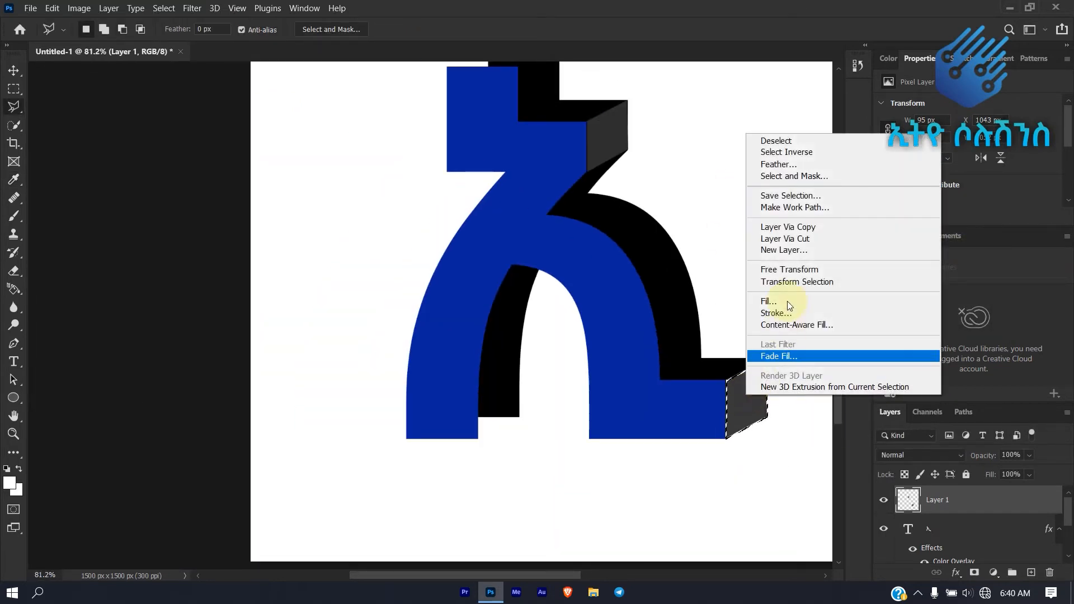
{"action": "left_click", "coordinate": [849, 141]}
{"action": "scroll", "coordinate": [621, 228], "scroll_direction": "down", "scroll_amount": 1}
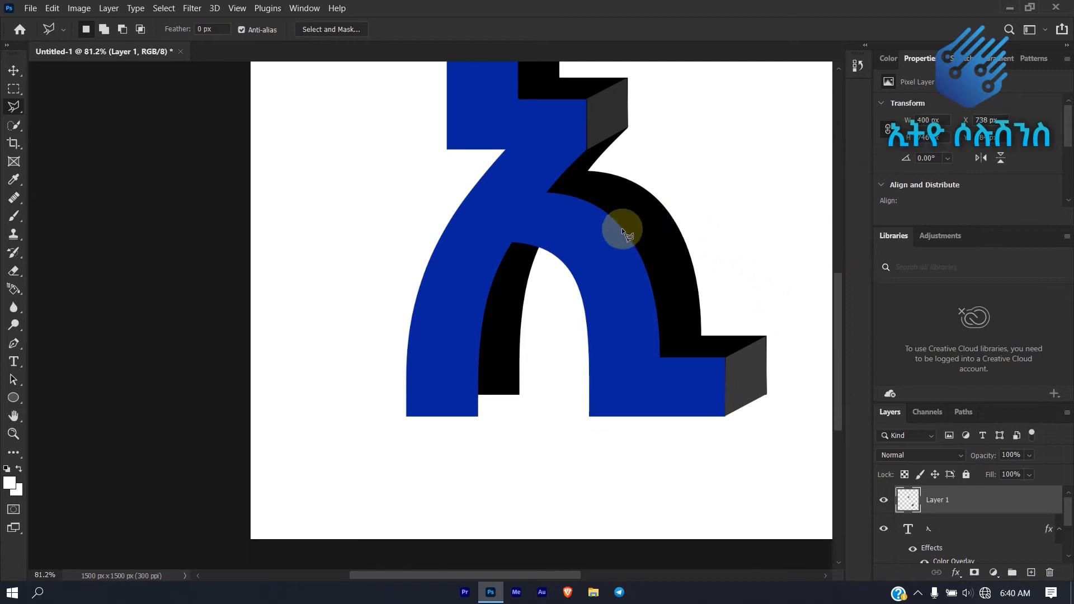
{"action": "scroll", "coordinate": [624, 224], "scroll_direction": "up", "scroll_amount": 2}
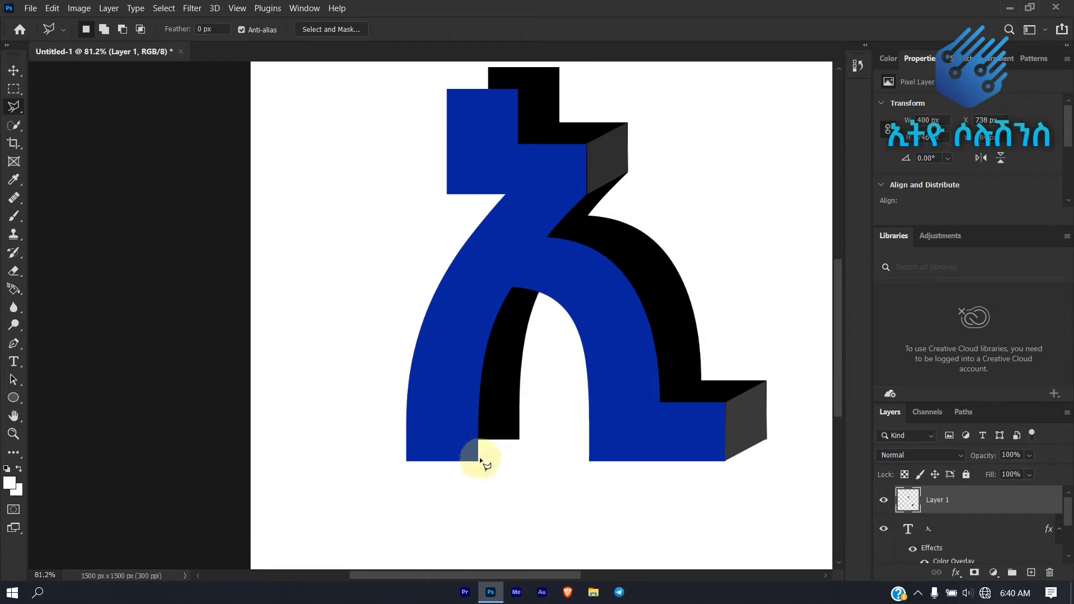
{"action": "scroll", "coordinate": [509, 104], "scroll_direction": "up", "scroll_amount": 5}
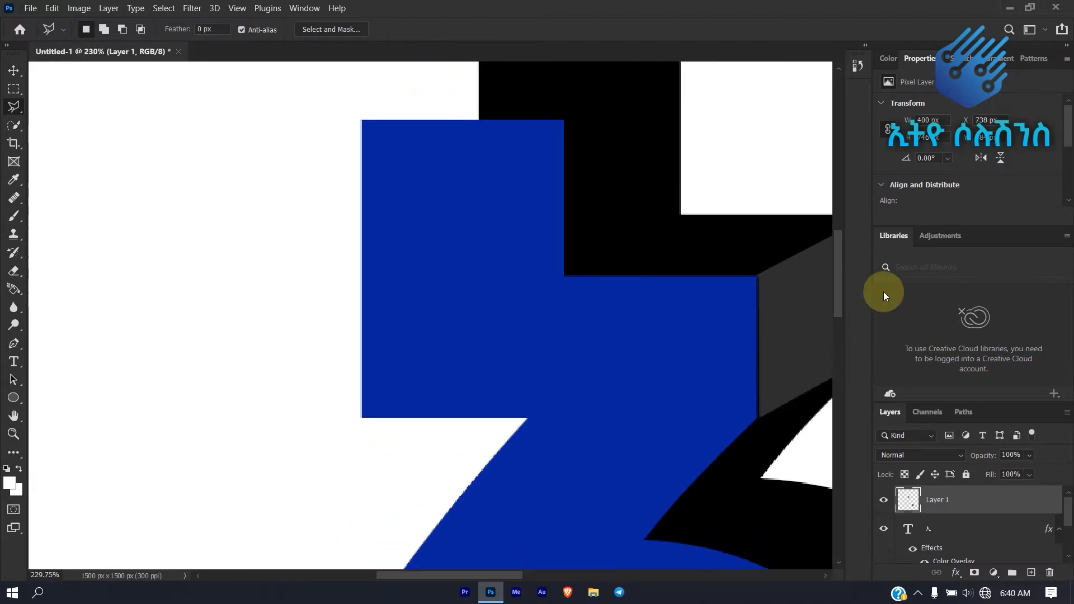
{"action": "left_click_drag", "start_coordinate": [839, 284], "coordinate": [839, 264]}
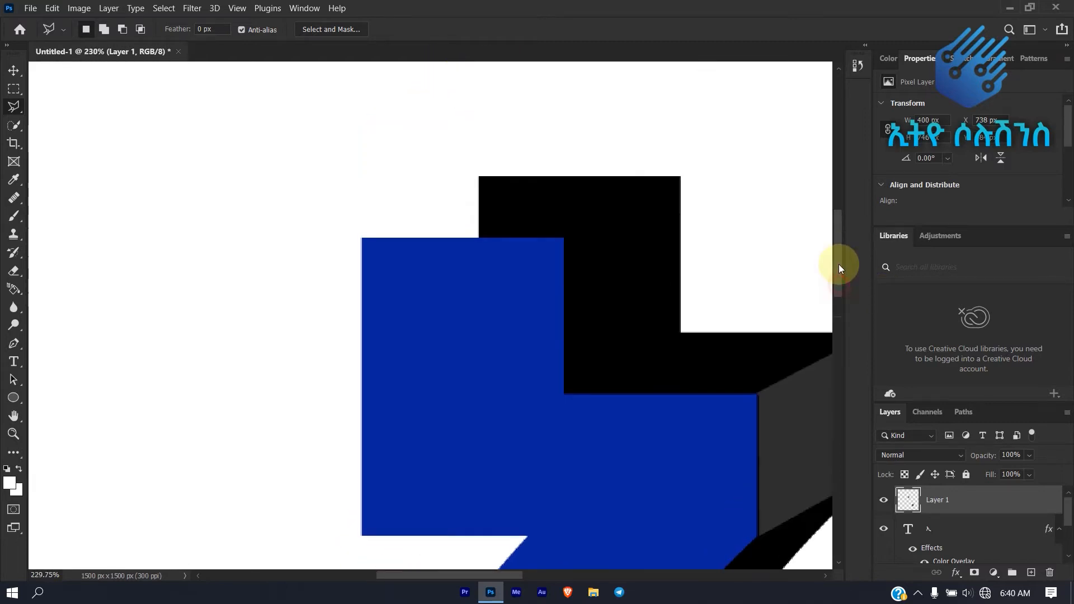
{"action": "left_click", "coordinate": [360, 238]}
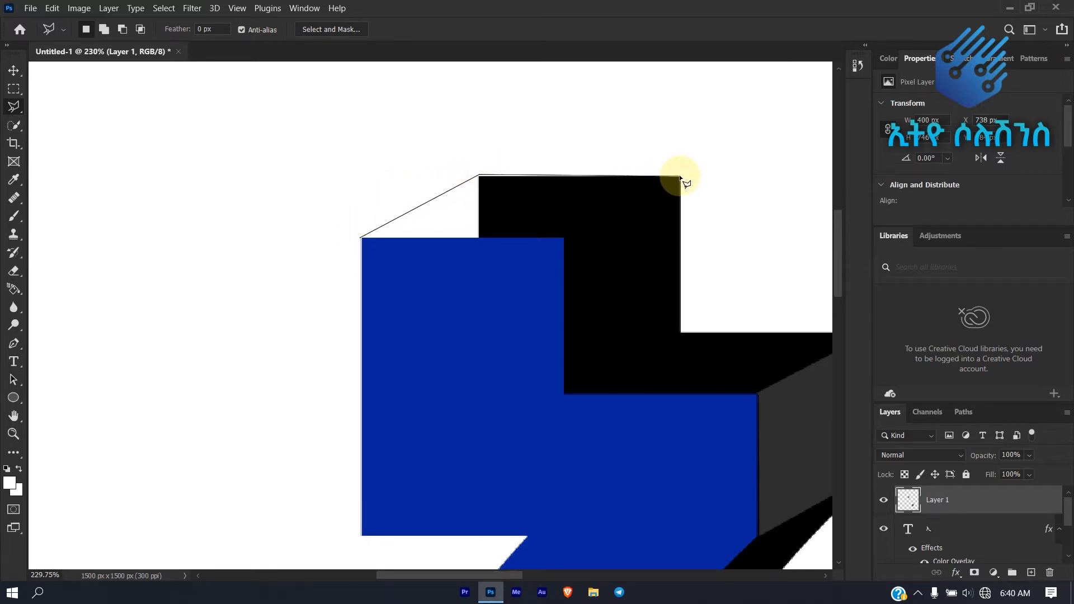
{"action": "left_click", "coordinate": [565, 237]}
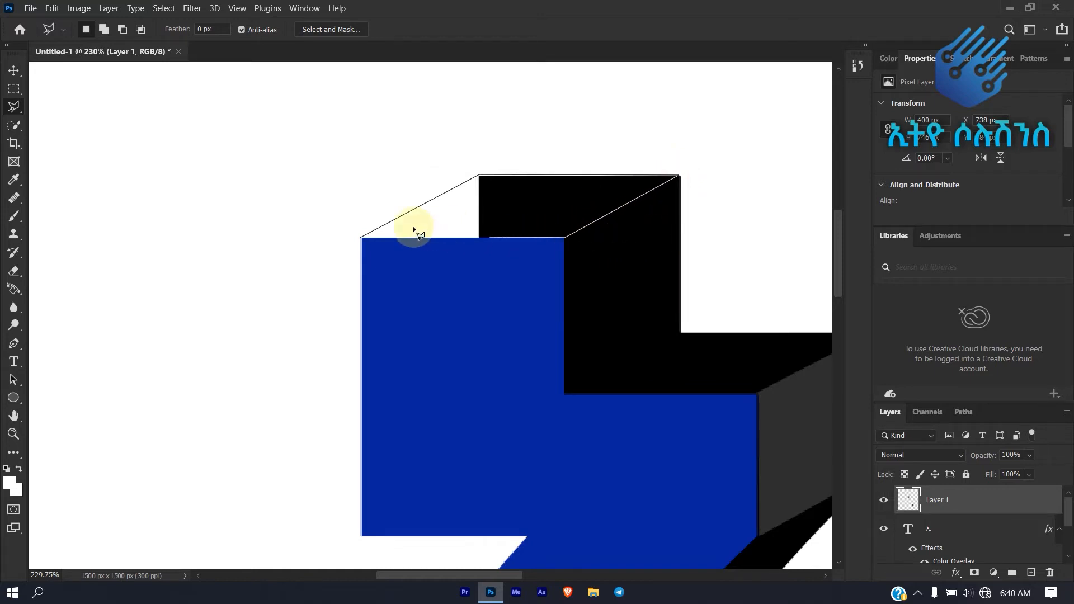
{"action": "left_click", "coordinate": [362, 239]}
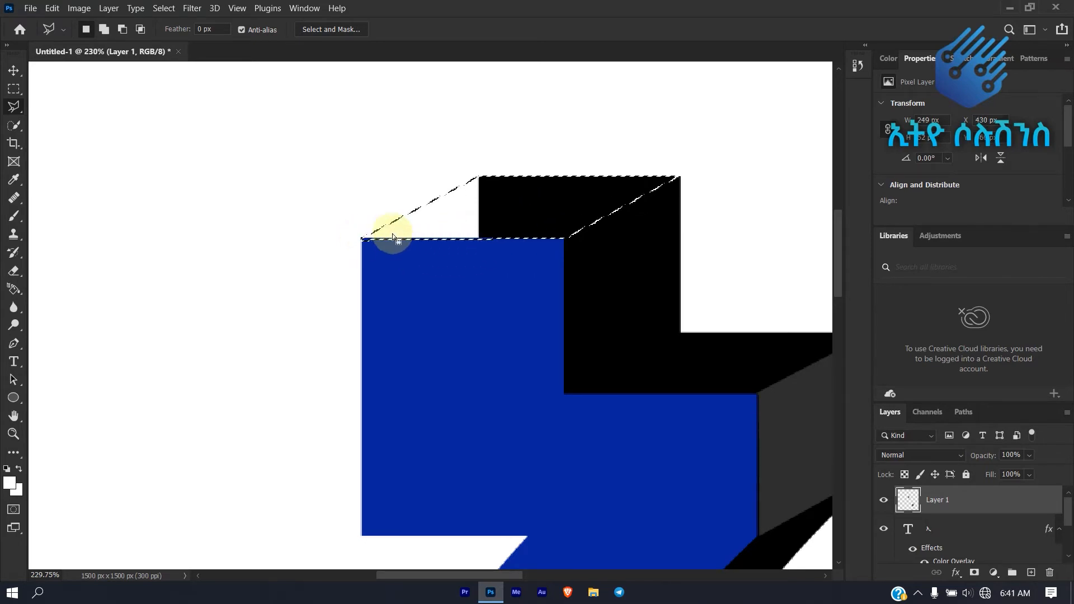
{"action": "key", "text": "ctrl+d"}
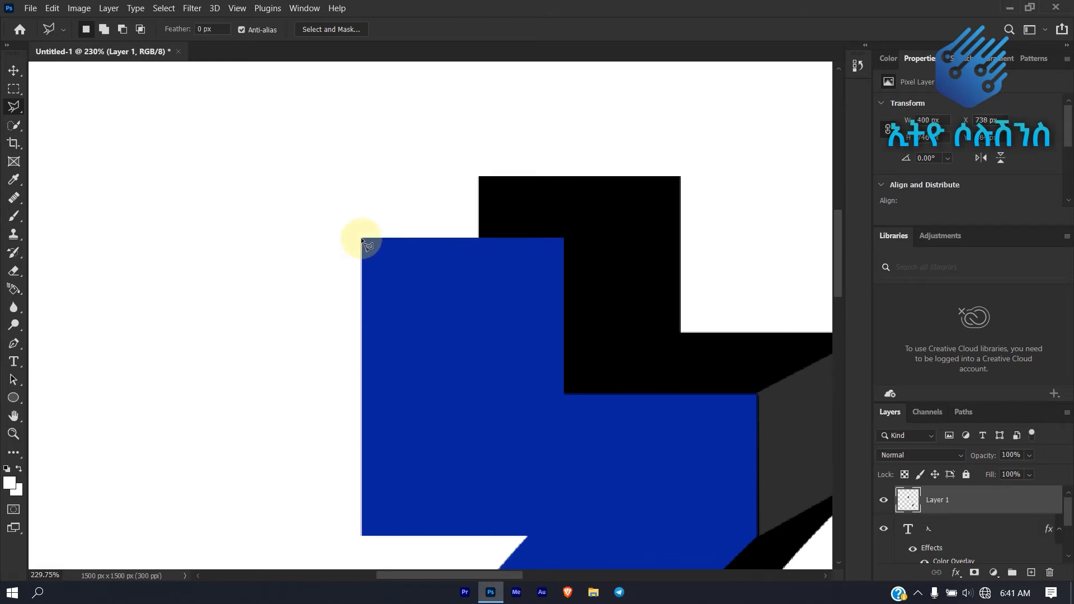
- Select the slanted top face joining the upper edges of the blue and black letters with the Polygonal Lasso tool
{"action": "left_click", "coordinate": [363, 238]}
{"action": "left_click", "coordinate": [481, 178]}
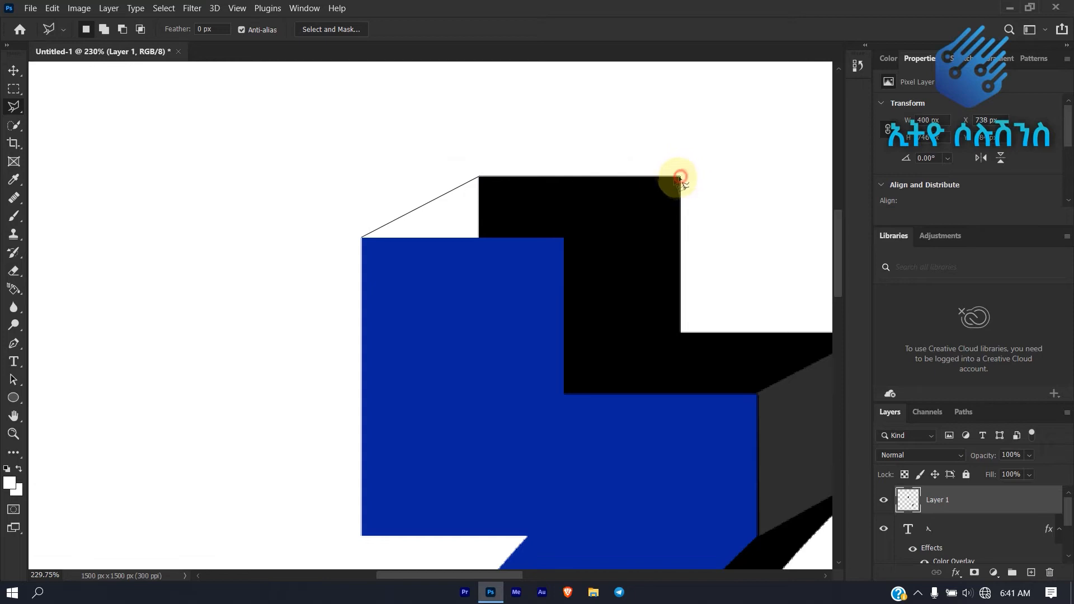
{"action": "left_click", "coordinate": [564, 238]}
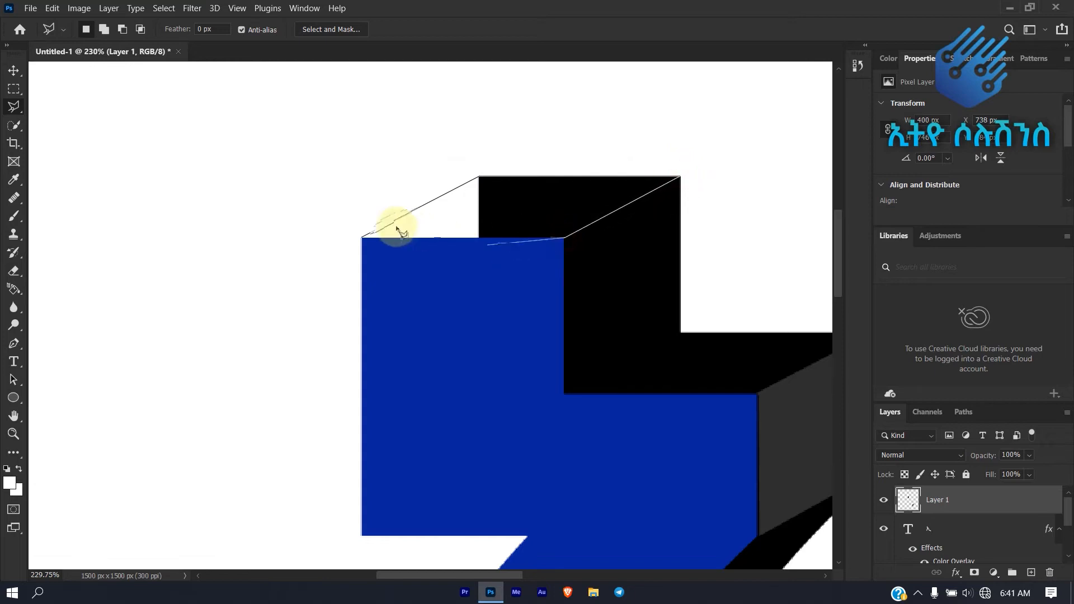
{"action": "left_click", "coordinate": [364, 241]}
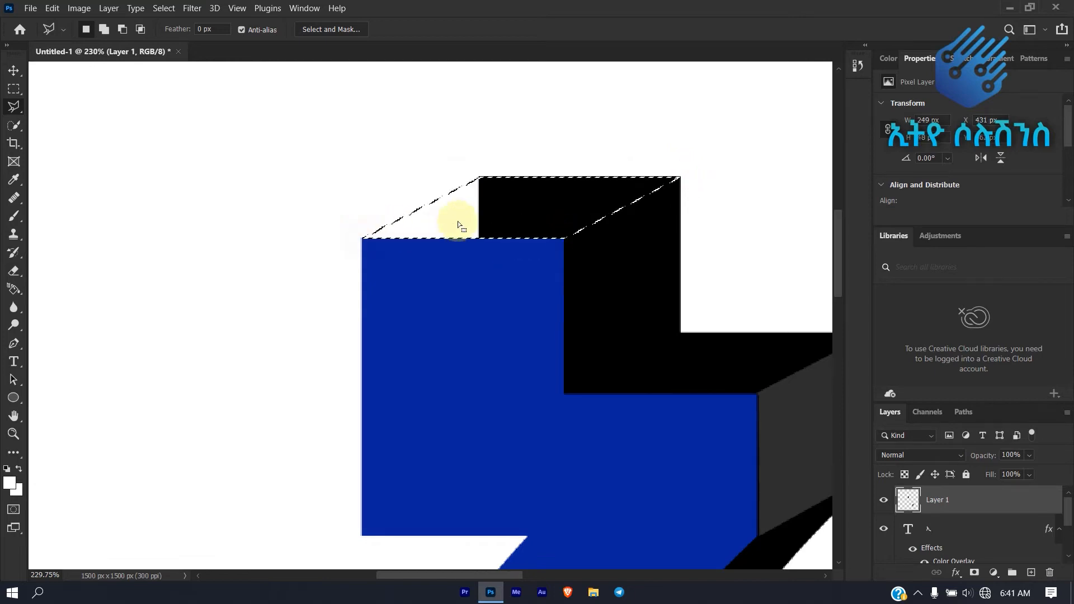
- Fill the selected top face of the letter with dark gray 393939 at 100% opacity
{"action": "right_click", "coordinate": [496, 200]}
{"action": "left_click", "coordinate": [553, 365]}
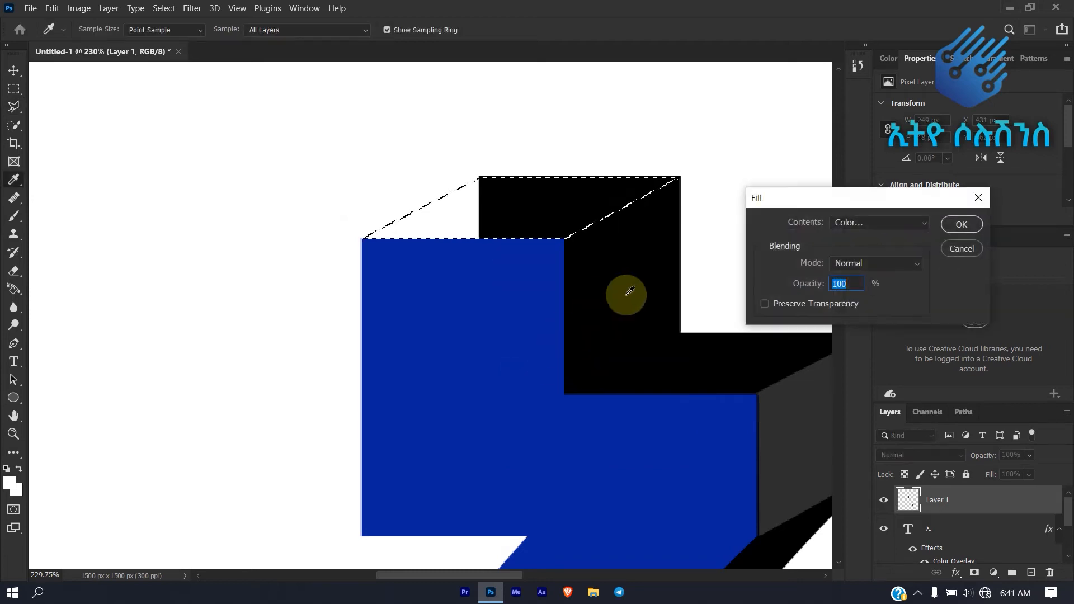
{"action": "left_click", "coordinate": [851, 225]}
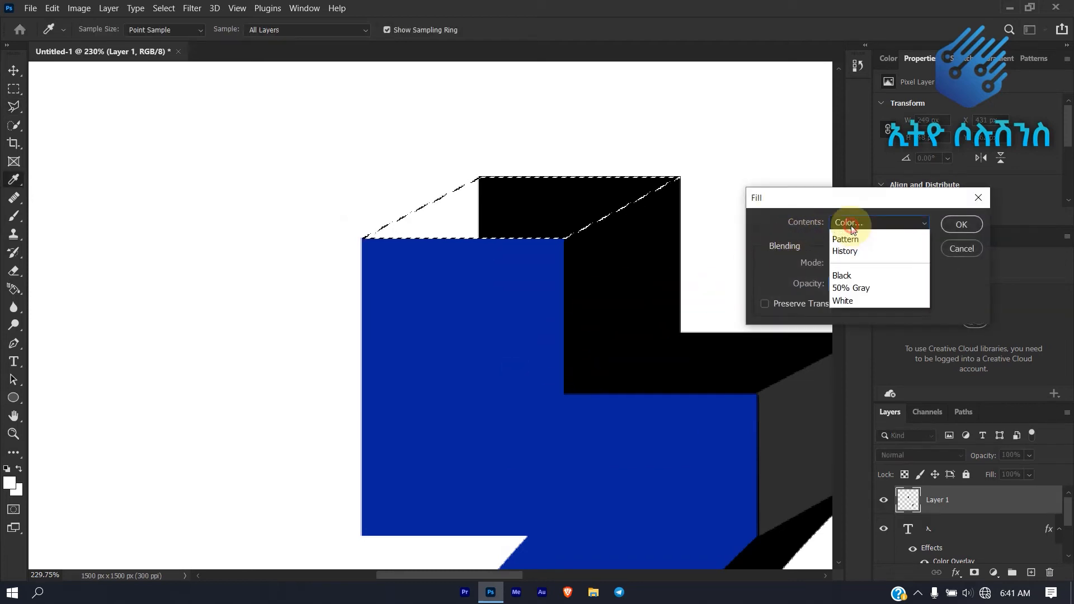
{"action": "left_click", "coordinate": [935, 226]}
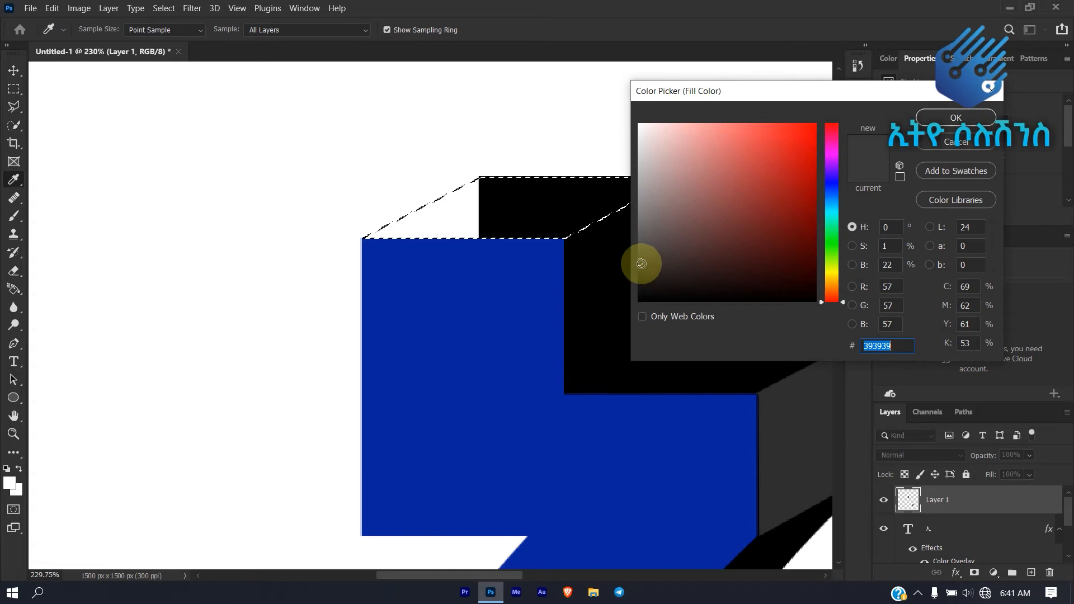
{"action": "left_click", "coordinate": [955, 118]}
{"action": "left_click", "coordinate": [959, 224]}
{"action": "key", "text": "l"}
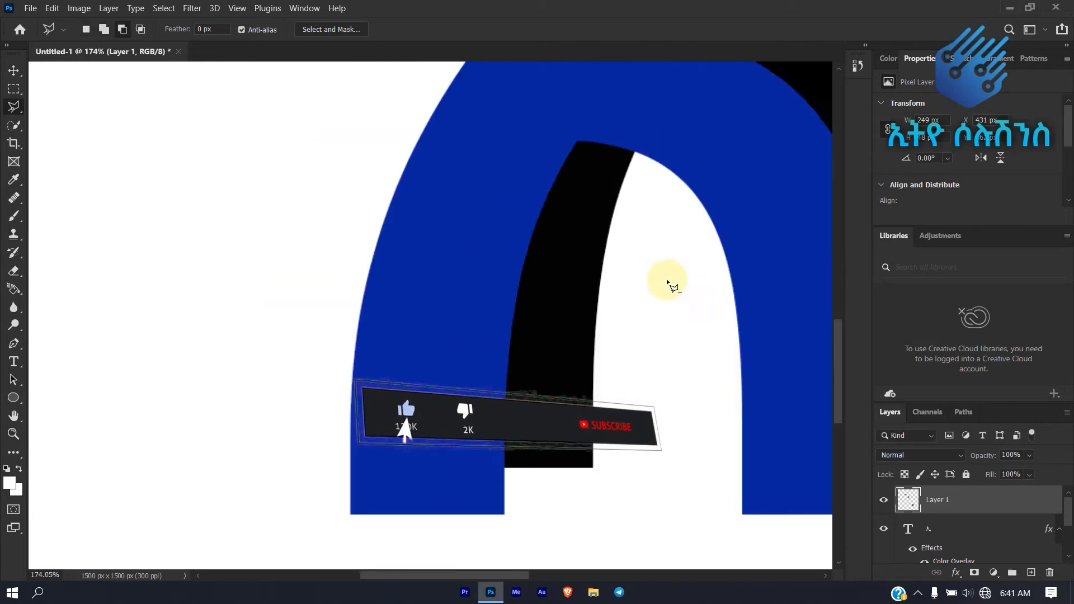
- Outline a four-sided polygonal selection for the bottom face of the left leg, connecting the blue and black copies' lower edges
{"action": "scroll", "coordinate": [667, 282], "scroll_direction": "down", "scroll_amount": 8}
{"action": "left_click_drag", "start_coordinate": [841, 340], "coordinate": [833, 311]}
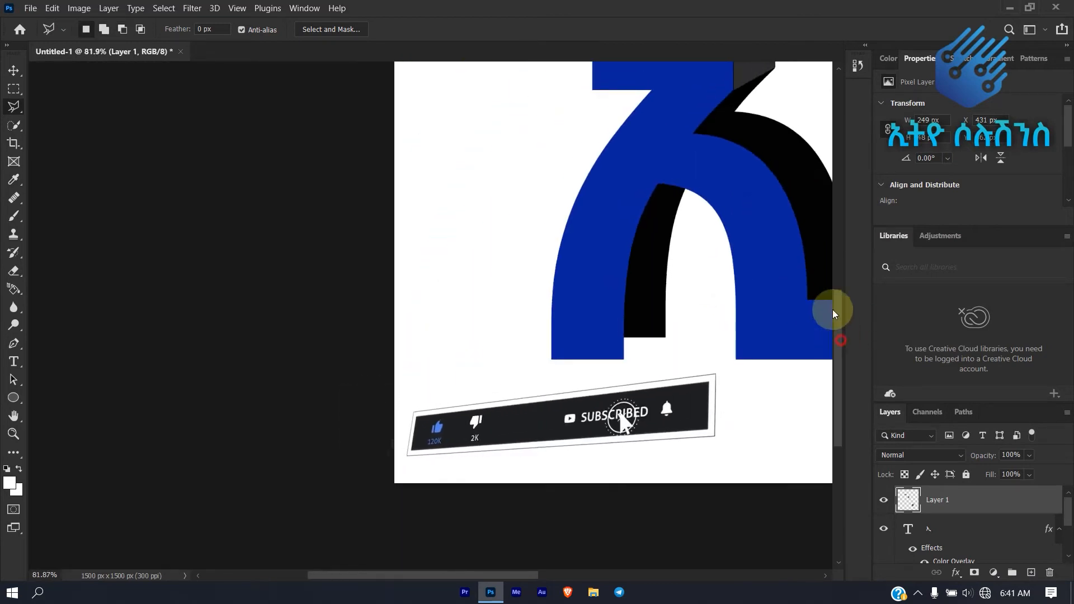
{"action": "scroll", "coordinate": [833, 310], "scroll_direction": "up", "scroll_amount": 3}
{"action": "left_click_drag", "start_coordinate": [525, 575], "coordinate": [573, 575]}
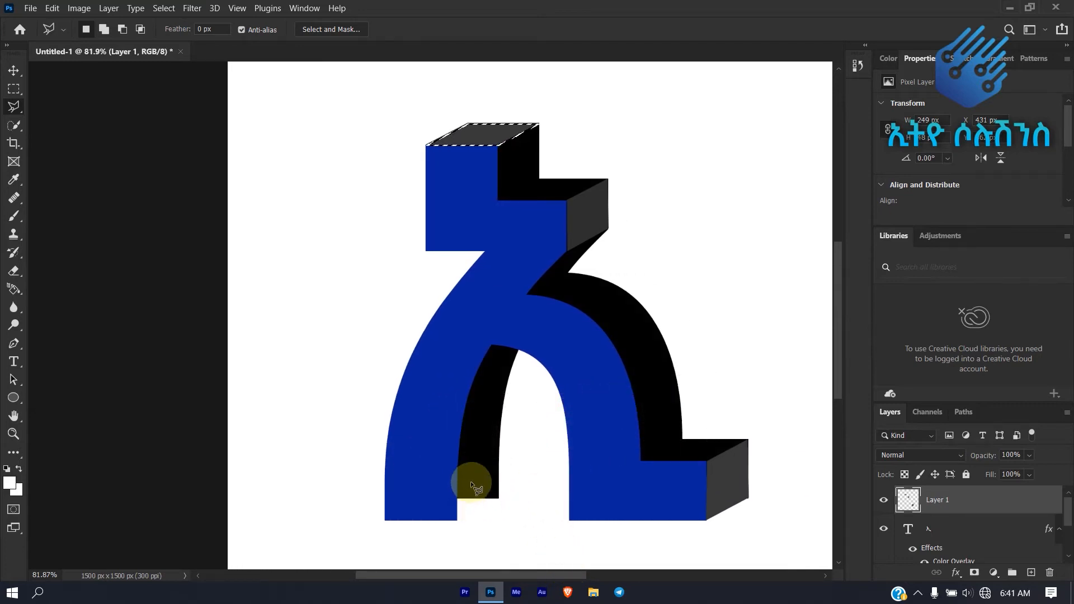
{"action": "scroll", "coordinate": [470, 483], "scroll_direction": "up", "scroll_amount": 5}
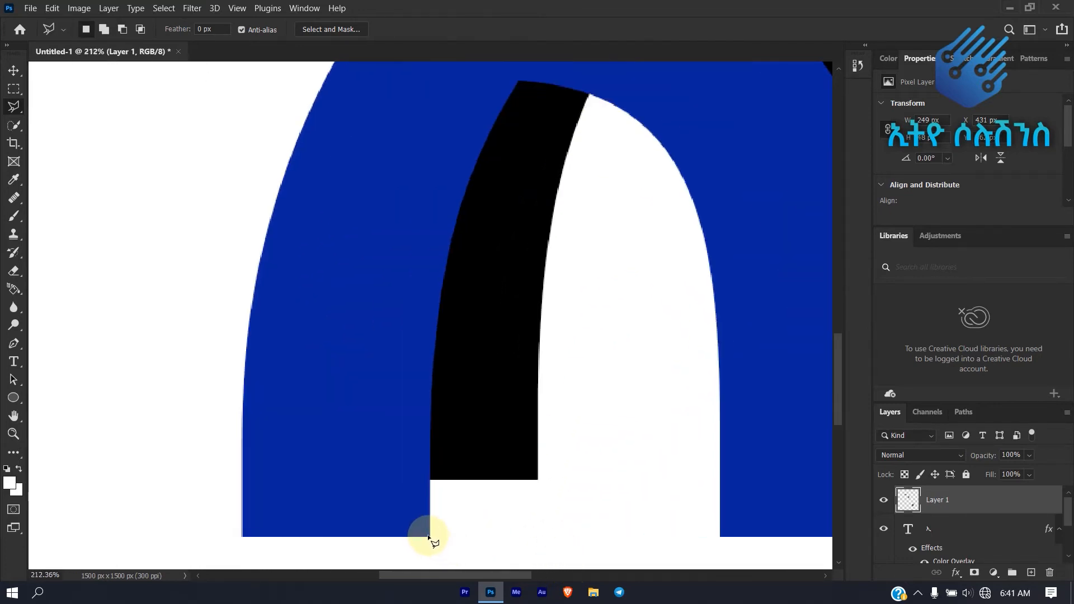
{"action": "left_click", "coordinate": [430, 537]}
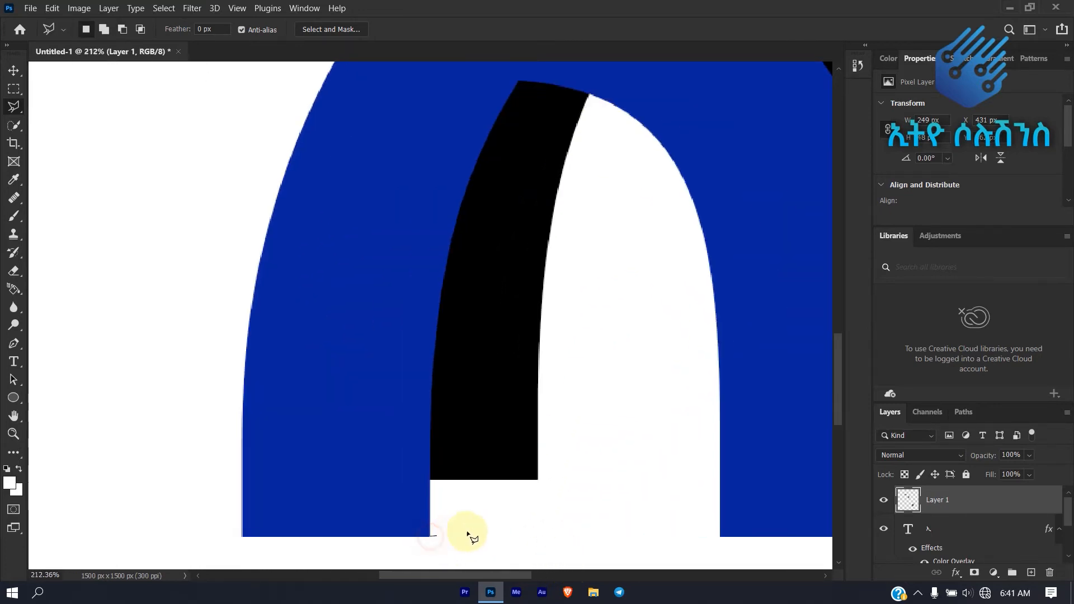
{"action": "left_click", "coordinate": [539, 479]}
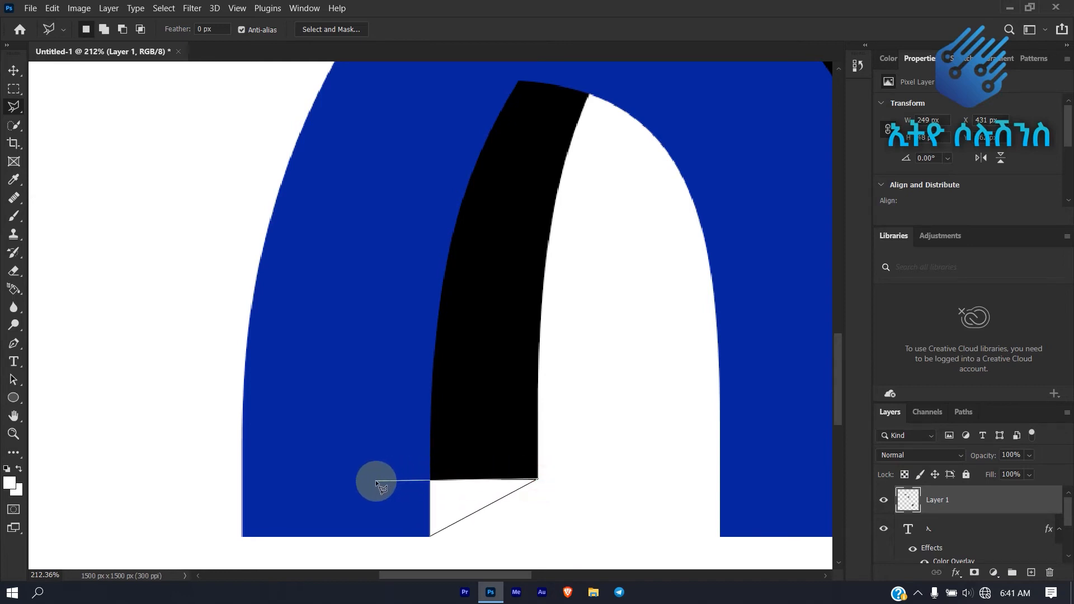
{"action": "left_click", "coordinate": [241, 536]}
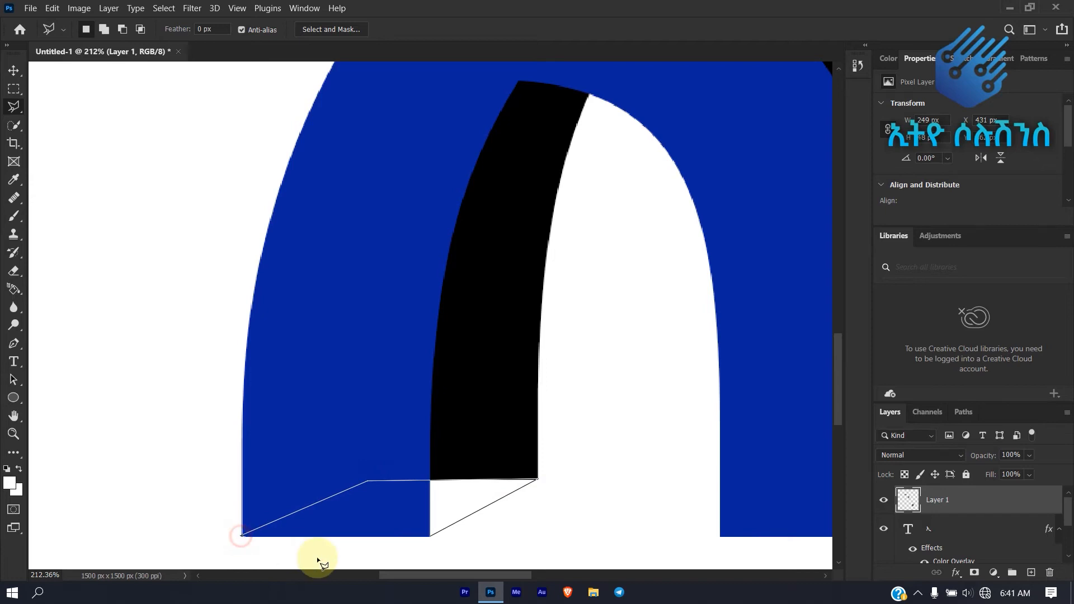
{"action": "left_click", "coordinate": [429, 538]}
- Fill the left leg's bottom-face selection with the same dark gray as the top face at 100% opacity
{"action": "right_click", "coordinate": [429, 514]}
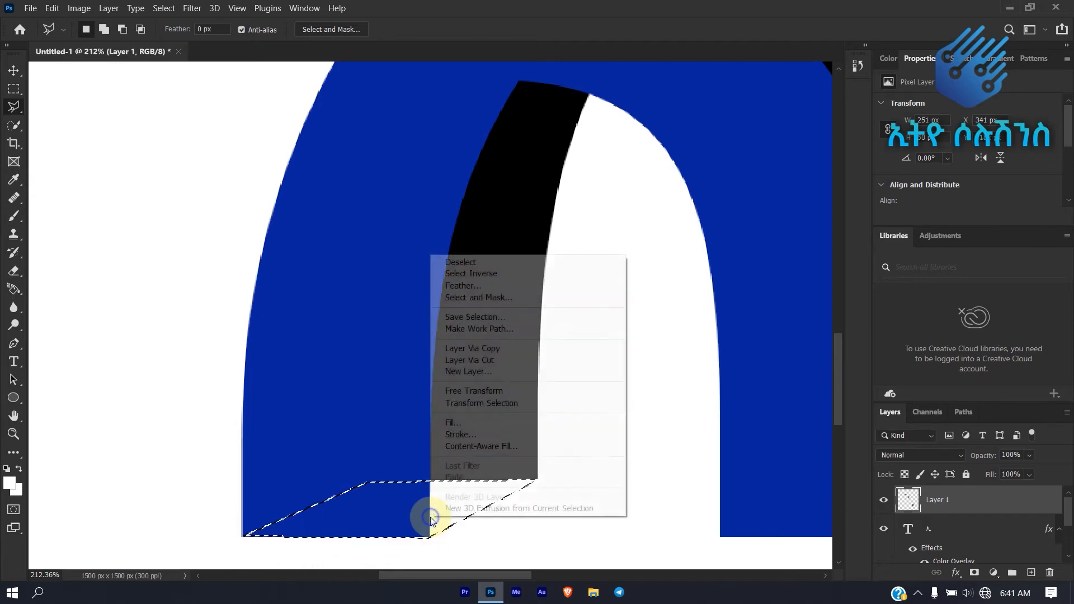
{"action": "left_click", "coordinate": [491, 422]}
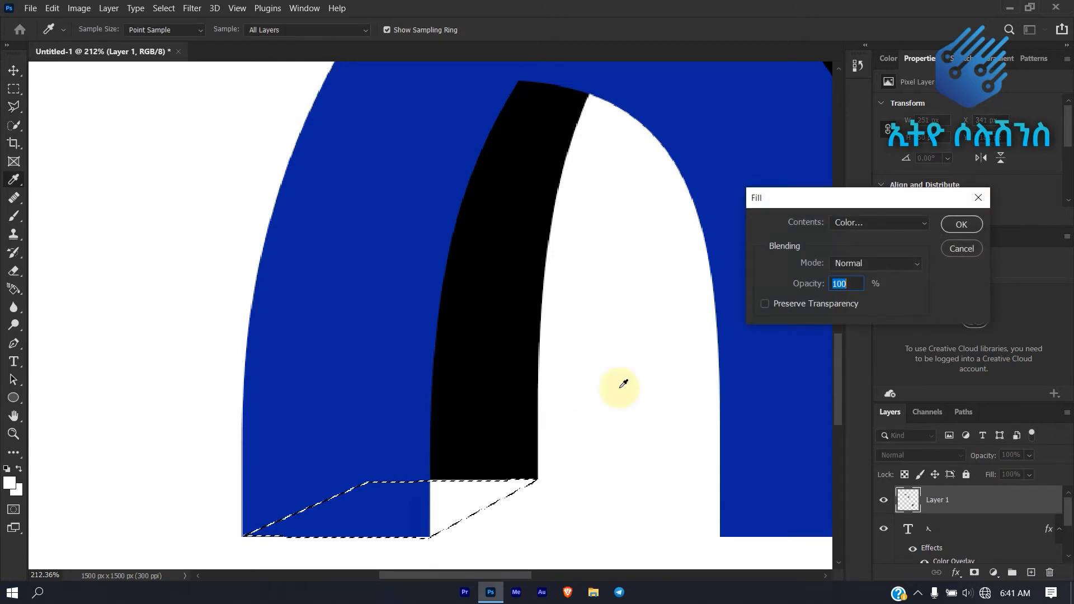
{"action": "left_click", "coordinate": [955, 224]}
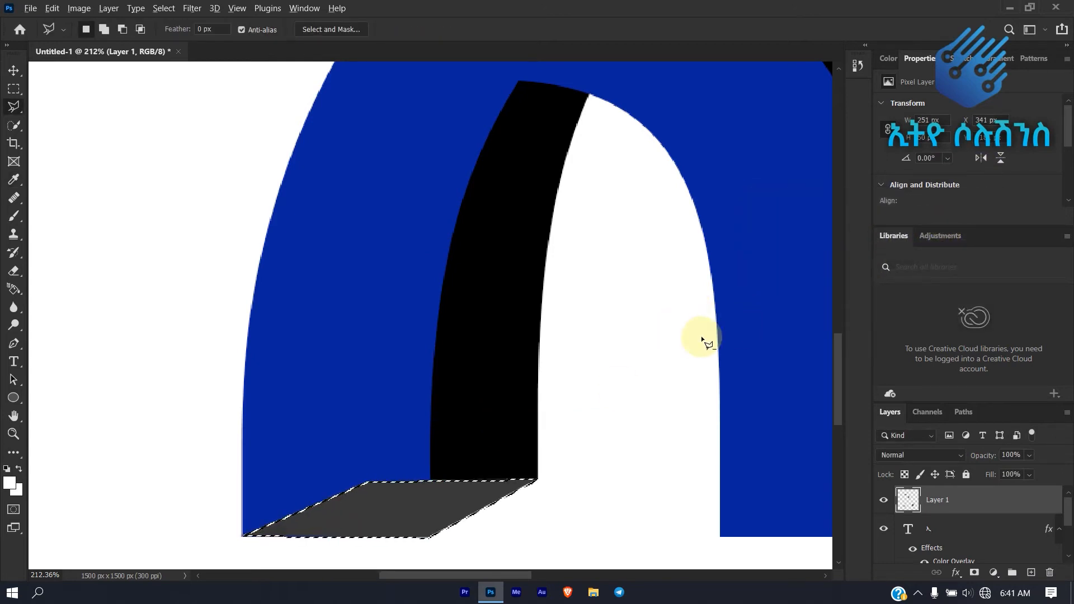
{"action": "scroll", "coordinate": [702, 343], "scroll_direction": "down", "scroll_amount": 5}
{"action": "scroll", "coordinate": [720, 326], "scroll_direction": "down", "scroll_amount": 1}
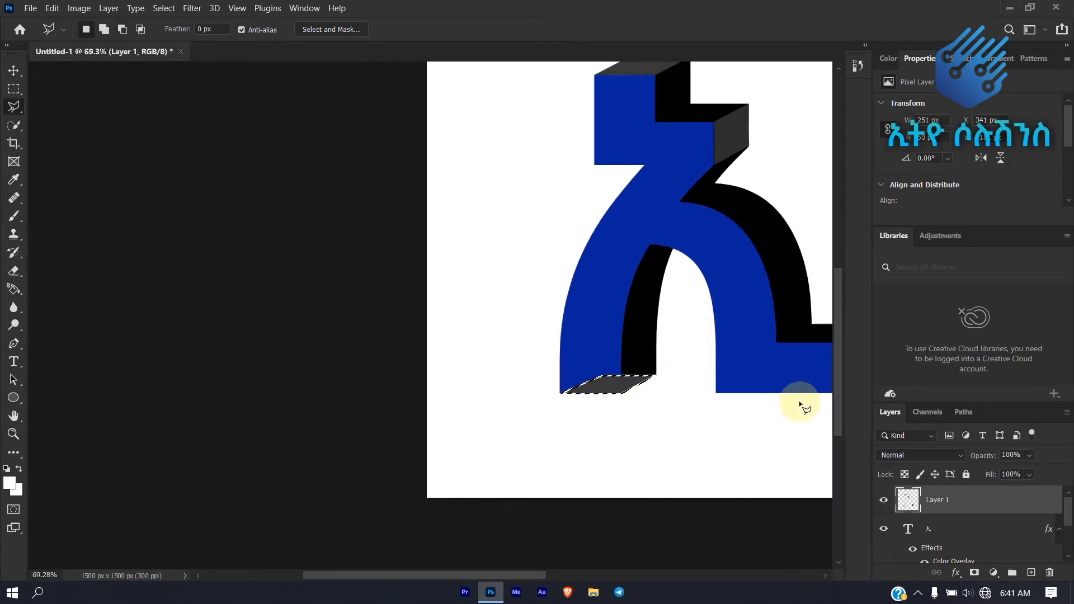
- Enlarge the Layers panel to show the letter layers beneath Layer 1
{"action": "left_click_drag", "start_coordinate": [1011, 496], "coordinate": [985, 513]}
{"action": "mouse_move", "coordinate": [1067, 519]}
{"action": "left_mouse_down"}
{"action": "mouse_move", "coordinate": [1067, 546]}
{"action": "mouse_move", "coordinate": [1067, 509]}
{"action": "left_mouse_up"}
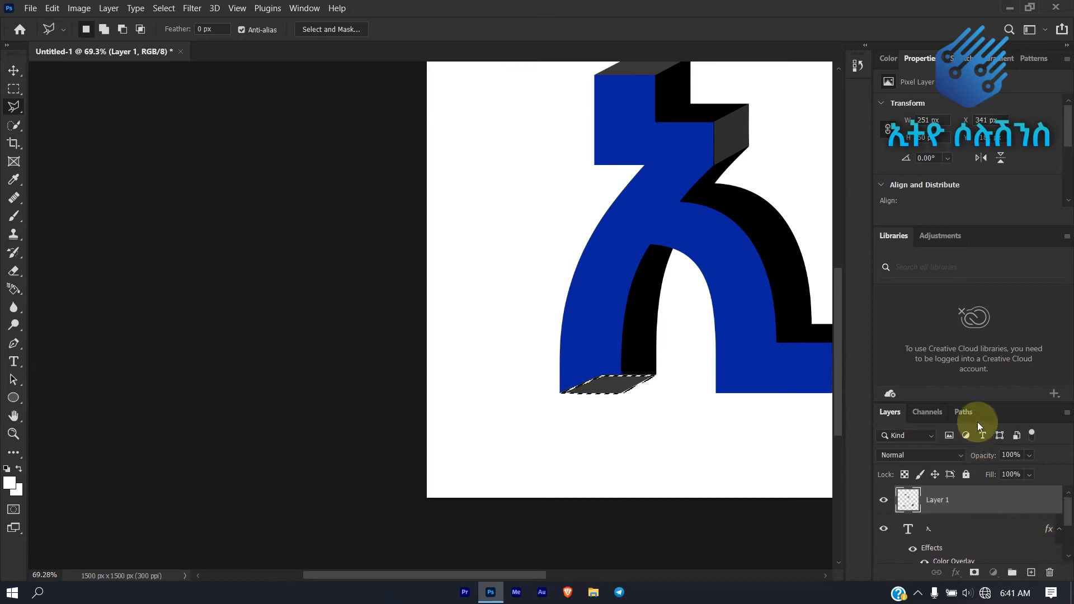
{"action": "left_click_drag", "start_coordinate": [989, 379], "coordinate": [983, 340]}
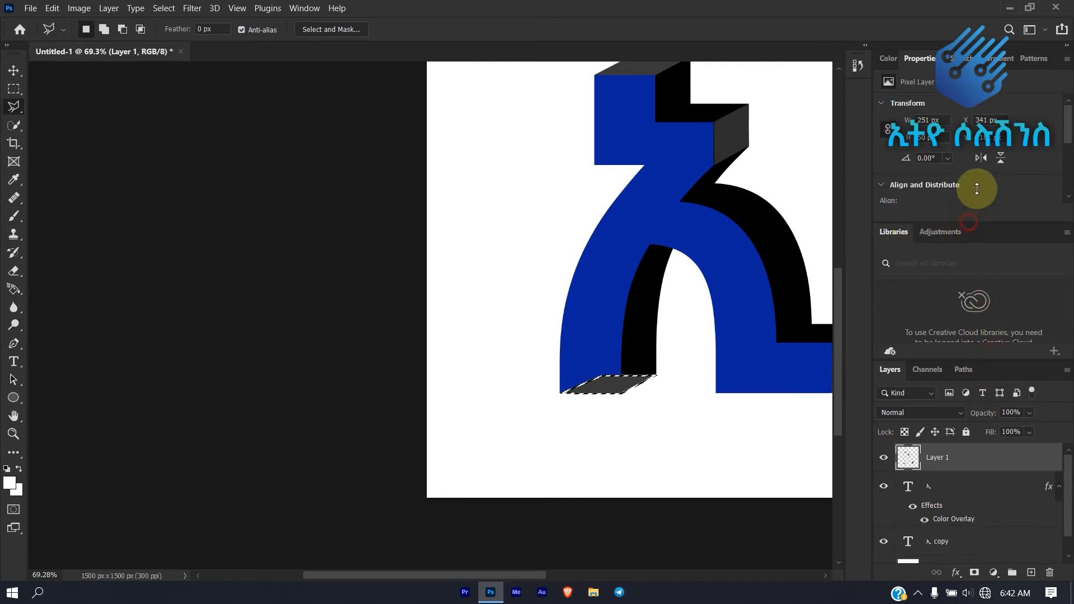
- Float the Layers panel beside the canvas and move Layer 1 below both letter layers, directly above the Background
{"action": "double_click", "coordinate": [989, 364]}
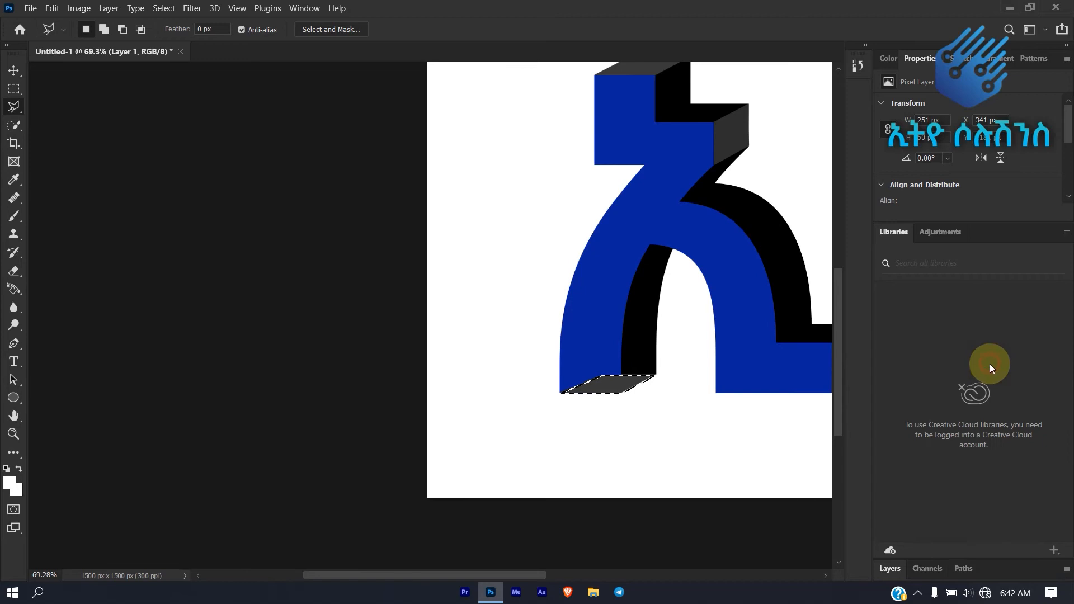
{"action": "left_click", "coordinate": [899, 568]}
{"action": "double_click", "coordinate": [897, 371]}
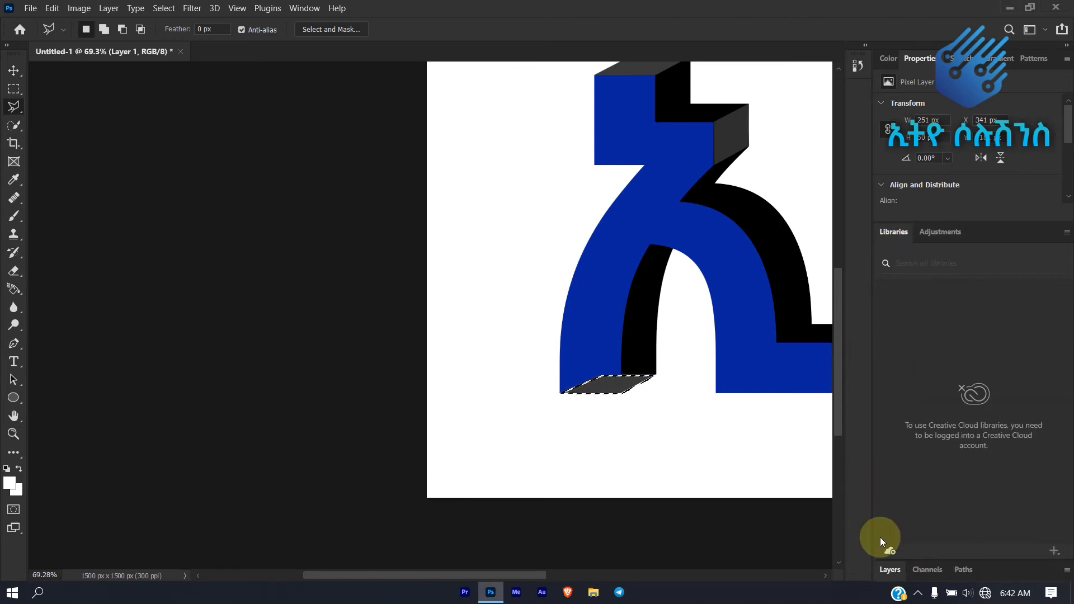
{"action": "left_click", "coordinate": [892, 570]}
{"action": "left_click_drag", "start_coordinate": [892, 370], "coordinate": [146, 157]}
{"action": "left_click_drag", "start_coordinate": [204, 232], "coordinate": [204, 337]}
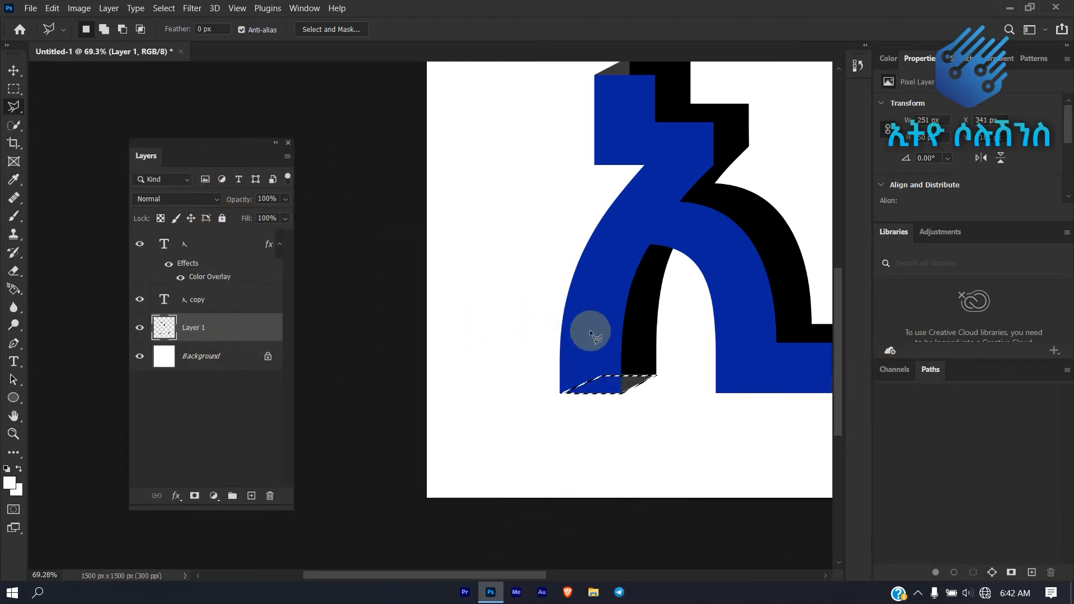
- Deselect the bottom face of the letter's left leg
{"action": "scroll", "coordinate": [627, 331], "scroll_direction": "down", "scroll_amount": 5}
{"action": "scroll", "coordinate": [627, 331], "scroll_direction": "up", "scroll_amount": 4}
{"action": "scroll", "coordinate": [626, 332], "scroll_direction": "down", "scroll_amount": 3}
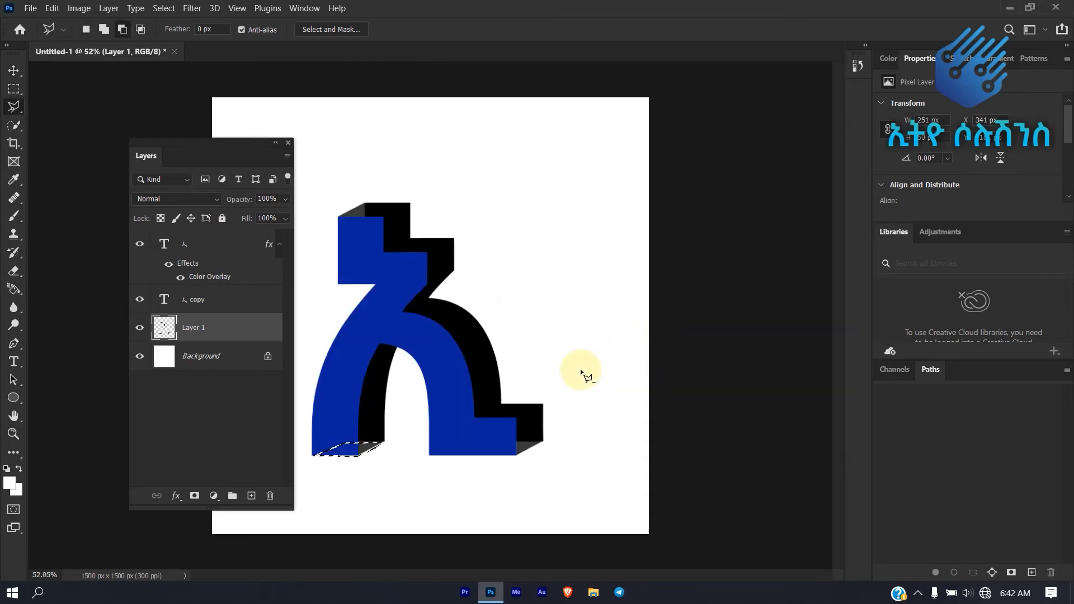
{"action": "scroll", "coordinate": [561, 372], "scroll_direction": "up", "scroll_amount": 1}
{"action": "scroll", "coordinate": [543, 434], "scroll_direction": "up", "scroll_amount": 1}
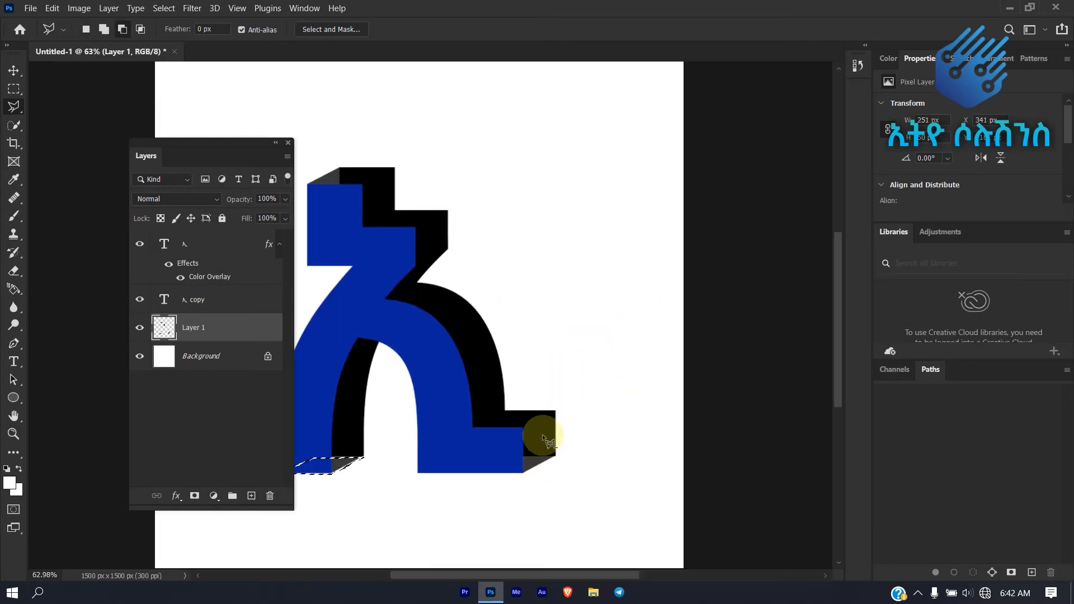
{"action": "left_click_drag", "start_coordinate": [548, 572], "coordinate": [515, 573]}
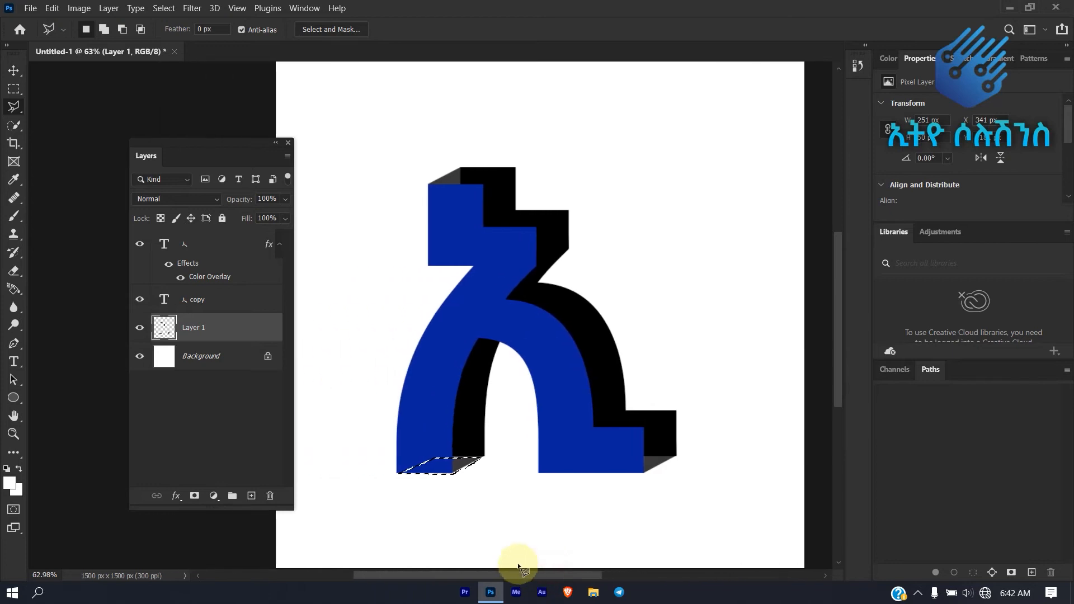
{"action": "right_click", "coordinate": [457, 459]}
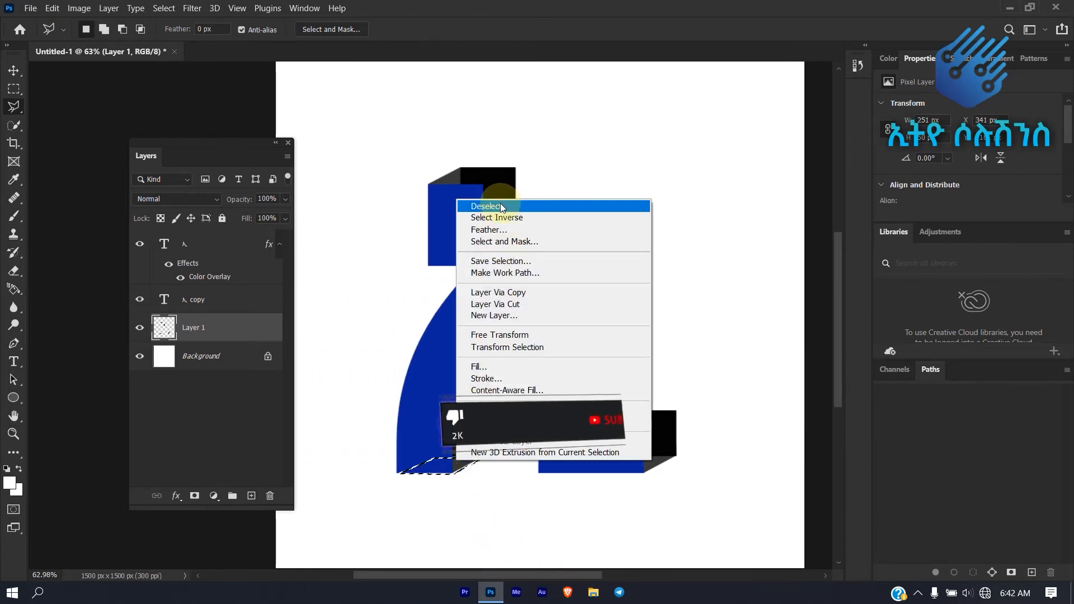
{"action": "left_click", "coordinate": [487, 206]}
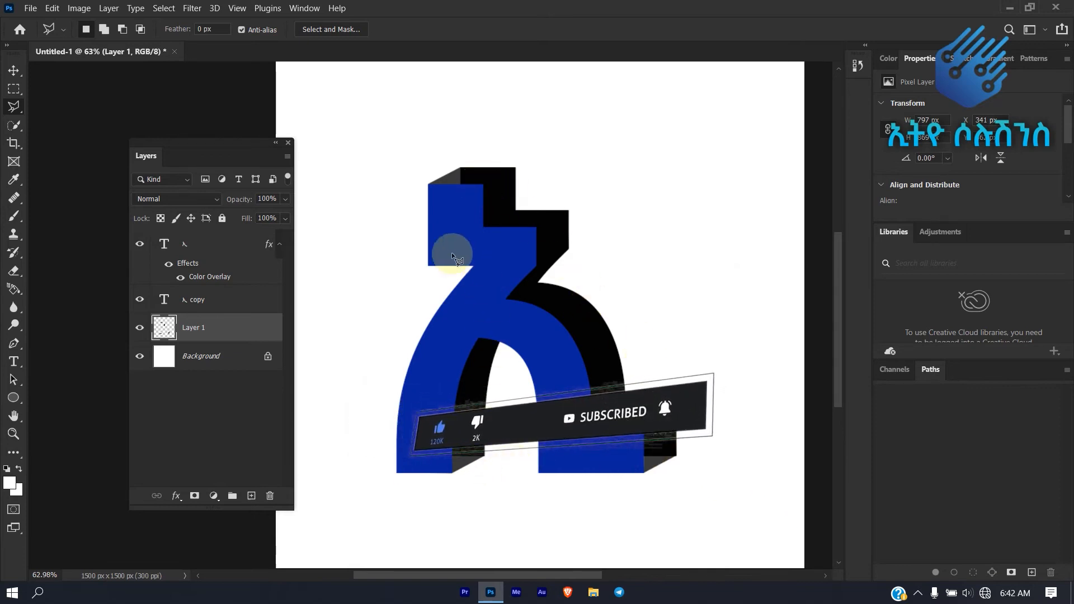
- Create a new empty layer and place it at the top of the layer stack, above the blue letter
{"action": "left_click", "coordinate": [252, 494]}
{"action": "scroll", "coordinate": [471, 233], "scroll_direction": "up", "scroll_amount": 3}
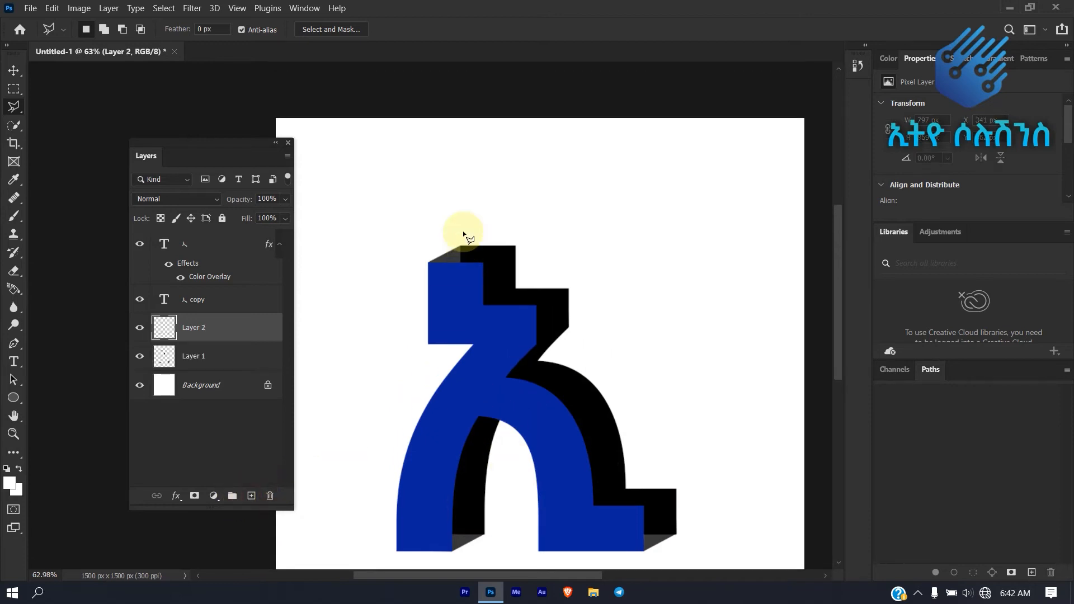
{"action": "left_click_drag", "start_coordinate": [252, 326], "coordinate": [245, 234]}
- Outline a four-sided polygonal selection for the letter's uppermost top face, joining the blue and black copies' top corners
{"action": "scroll", "coordinate": [487, 254], "scroll_direction": "up", "scroll_amount": 2}
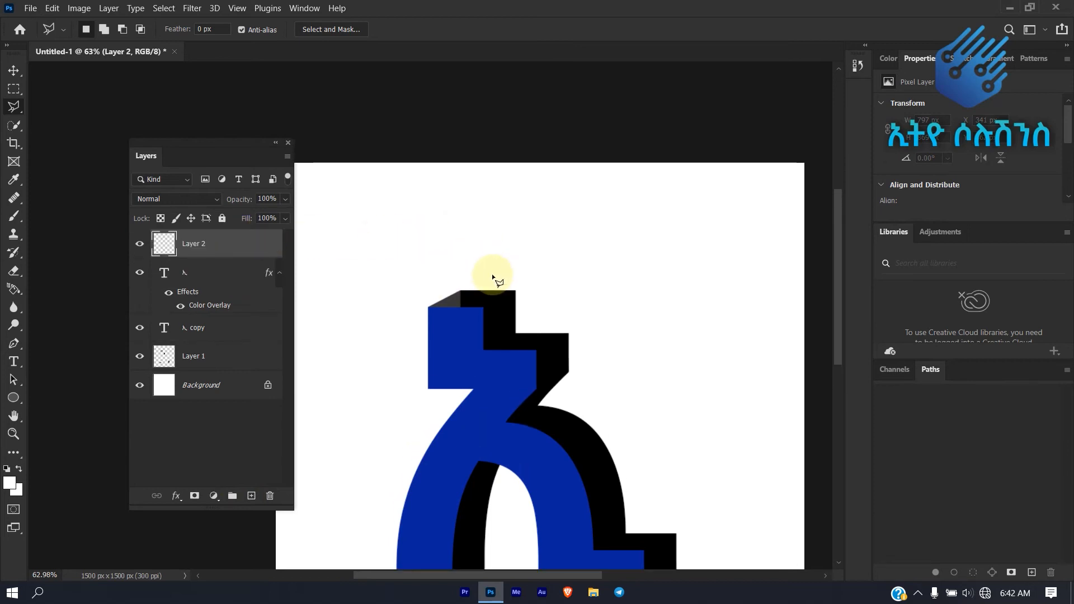
{"action": "scroll", "coordinate": [489, 316], "scroll_direction": "up", "scroll_amount": 4}
{"action": "scroll", "coordinate": [489, 315], "scroll_direction": "up", "scroll_amount": 3}
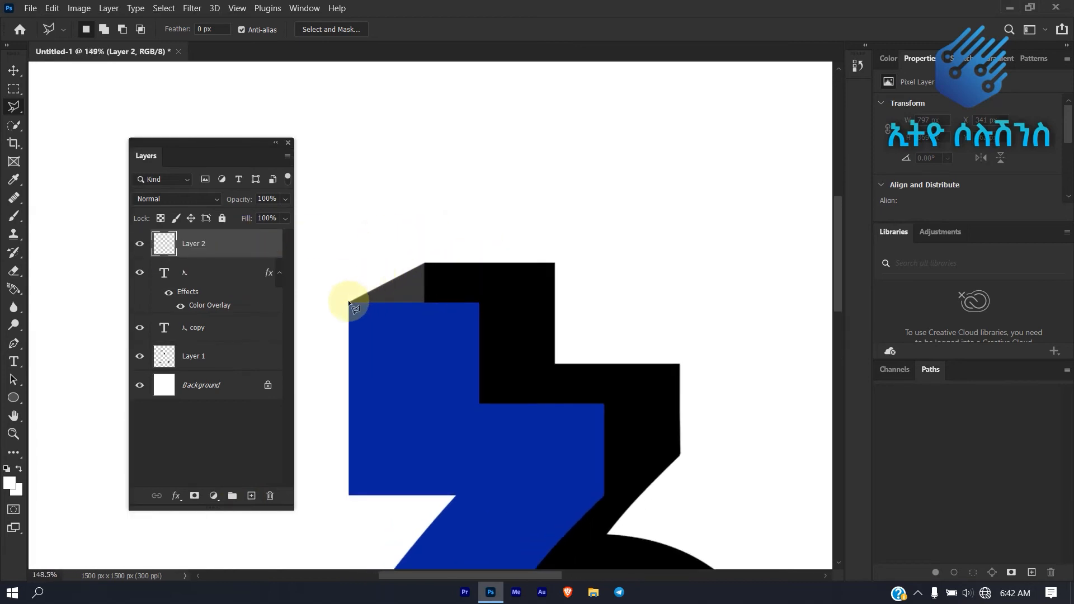
{"action": "left_click", "coordinate": [426, 261]}
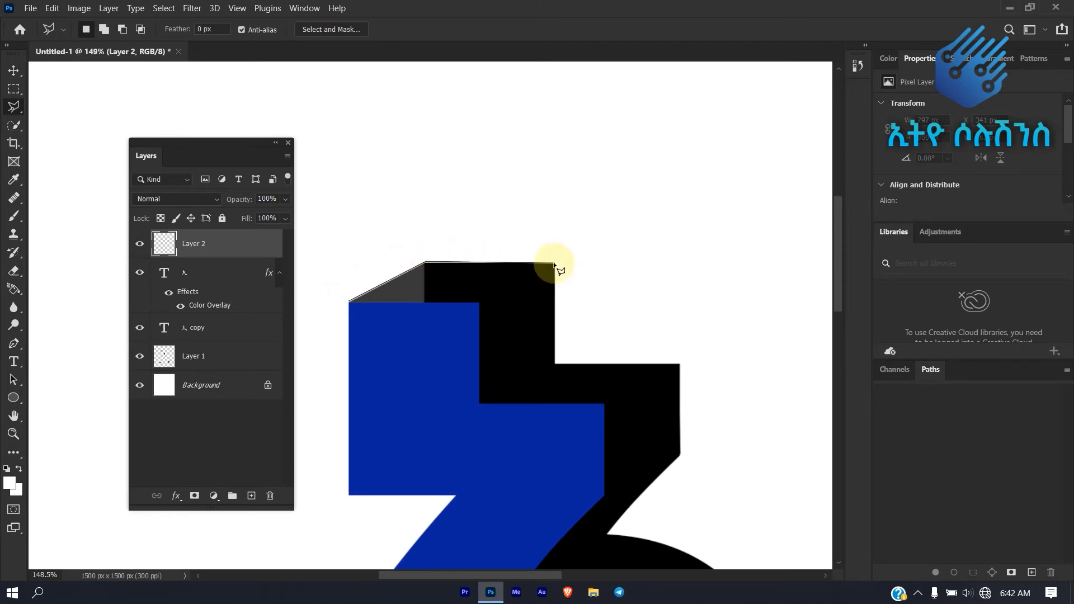
{"action": "left_click", "coordinate": [480, 302]}
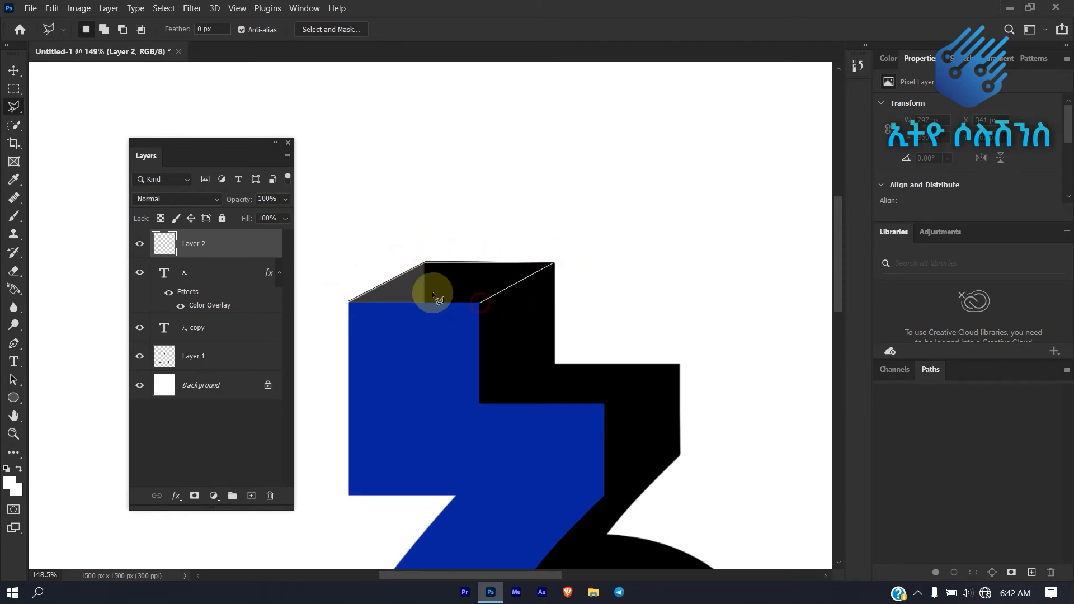
{"action": "left_click", "coordinate": [348, 302]}
- Fill the uppermost top-face selection on the new layer with the same dark gray, Normal mode, 100% opacity
{"action": "right_click", "coordinate": [464, 286]}
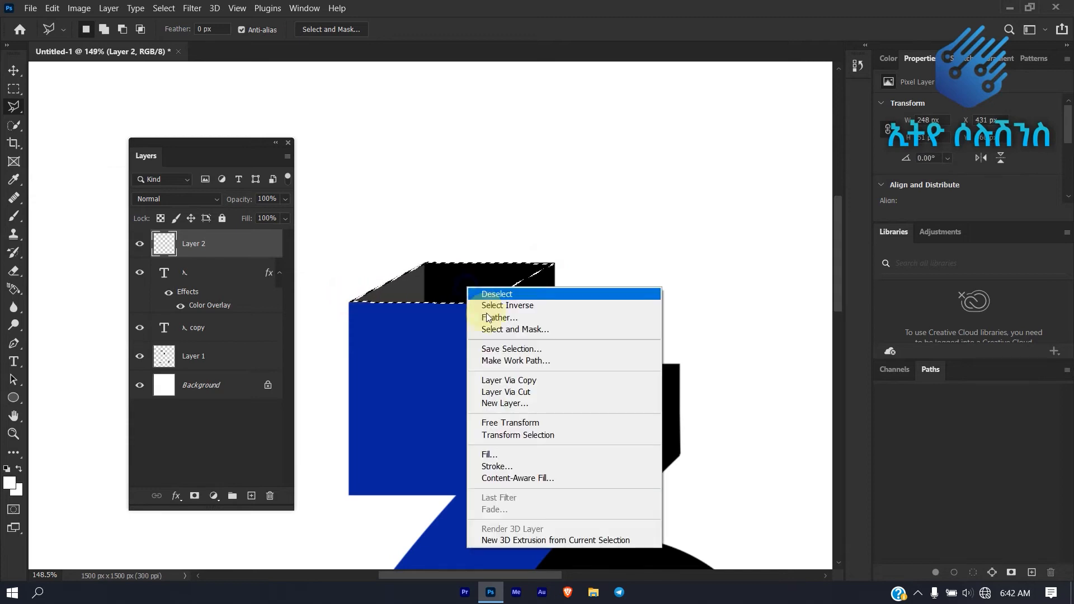
{"action": "left_click", "coordinate": [499, 454]}
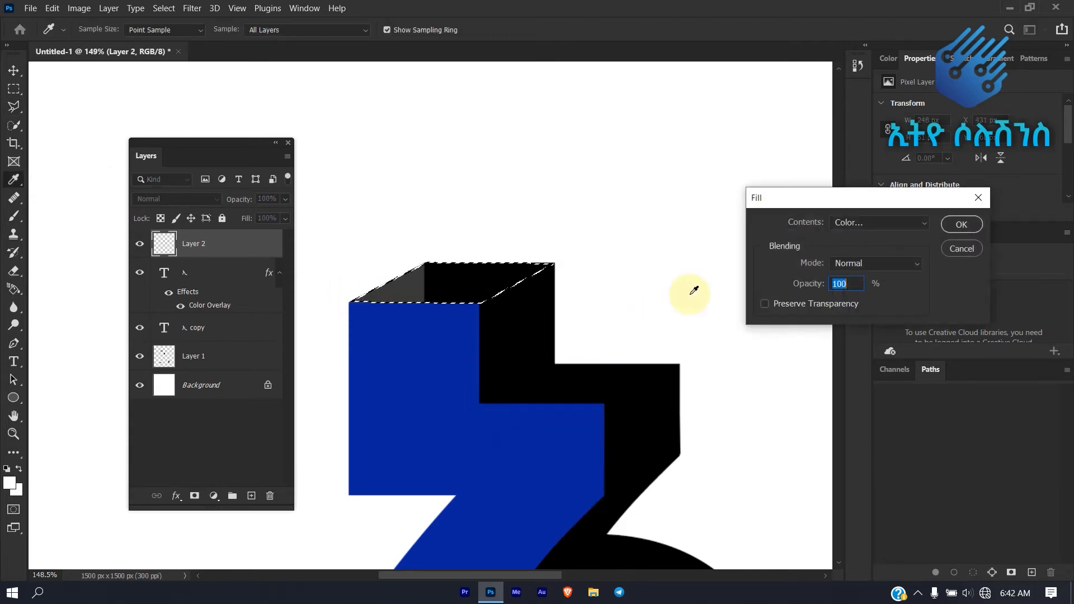
{"action": "left_click", "coordinate": [955, 224]}
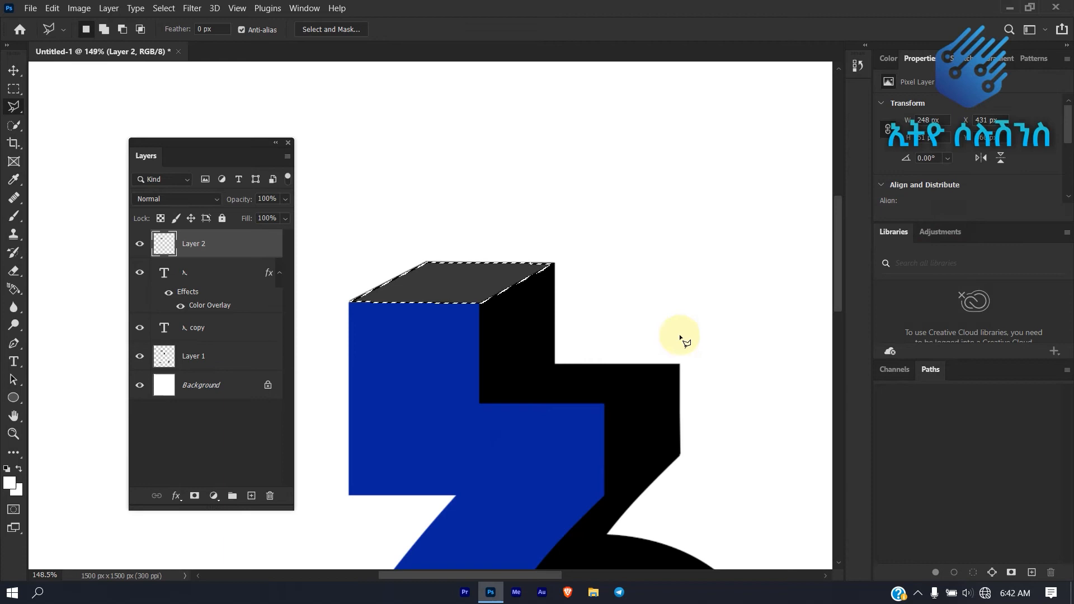
- Outline a four-sided polygonal selection for the top face of the right foot, between the blue and black copies' upper edges
{"action": "scroll", "coordinate": [671, 349], "scroll_direction": "down", "scroll_amount": 5}
{"action": "scroll", "coordinate": [696, 399], "scroll_direction": "down", "scroll_amount": 3}
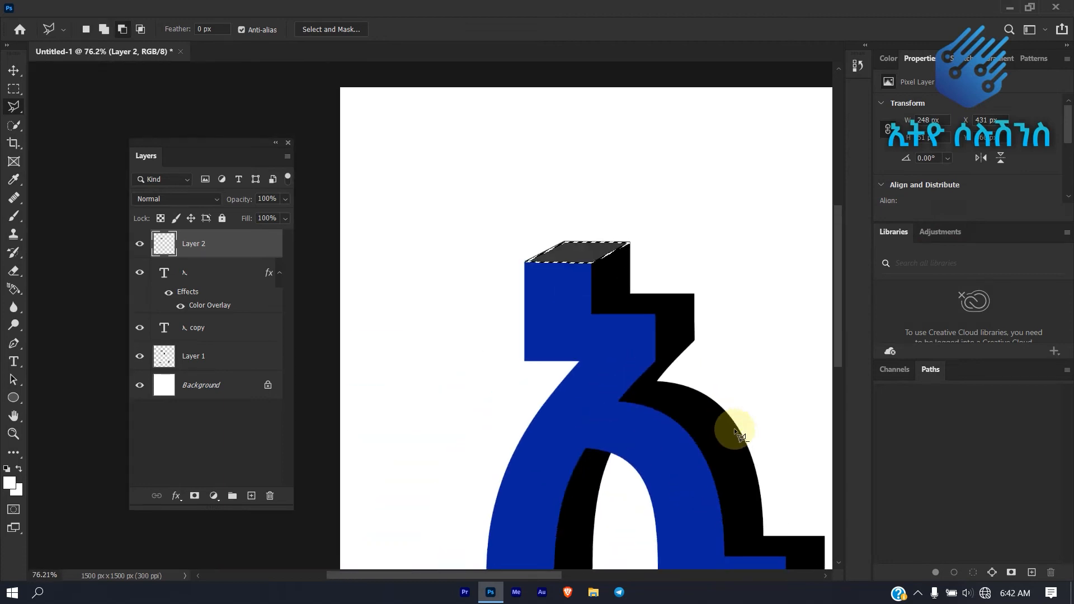
{"action": "left_click_drag", "start_coordinate": [544, 575], "coordinate": [617, 576]}
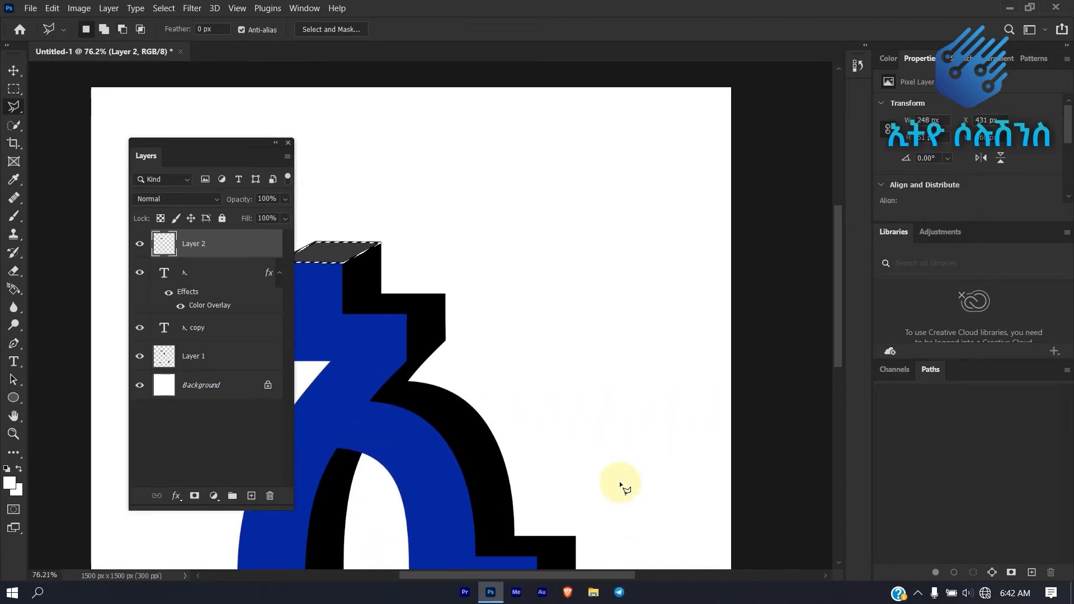
{"action": "scroll", "coordinate": [588, 473], "scroll_direction": "down", "scroll_amount": 3}
{"action": "scroll", "coordinate": [576, 495], "scroll_direction": "up", "scroll_amount": 4}
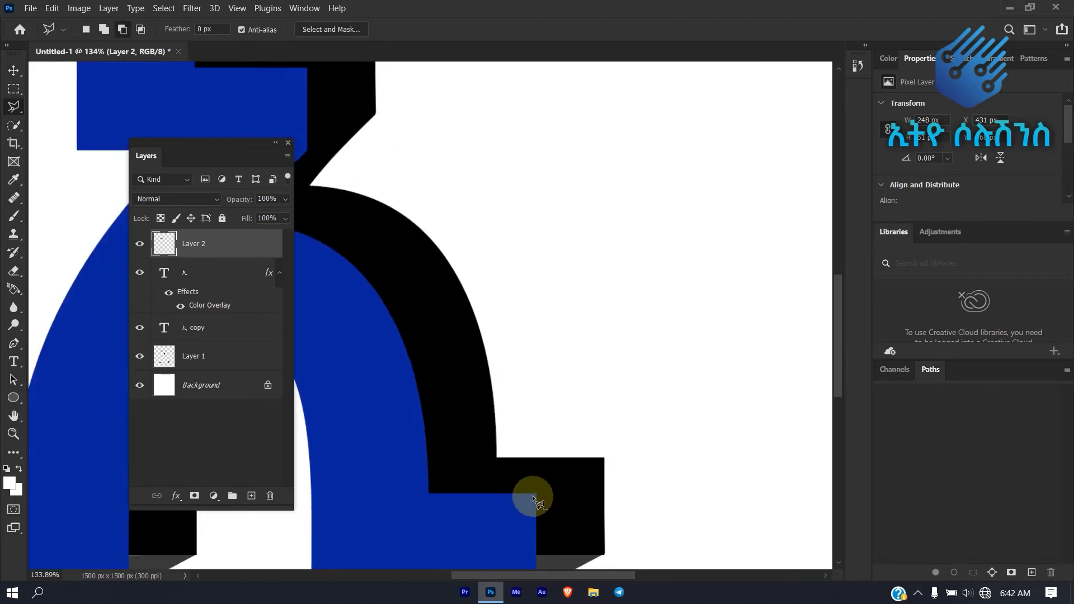
{"action": "left_click", "coordinate": [382, 491]}
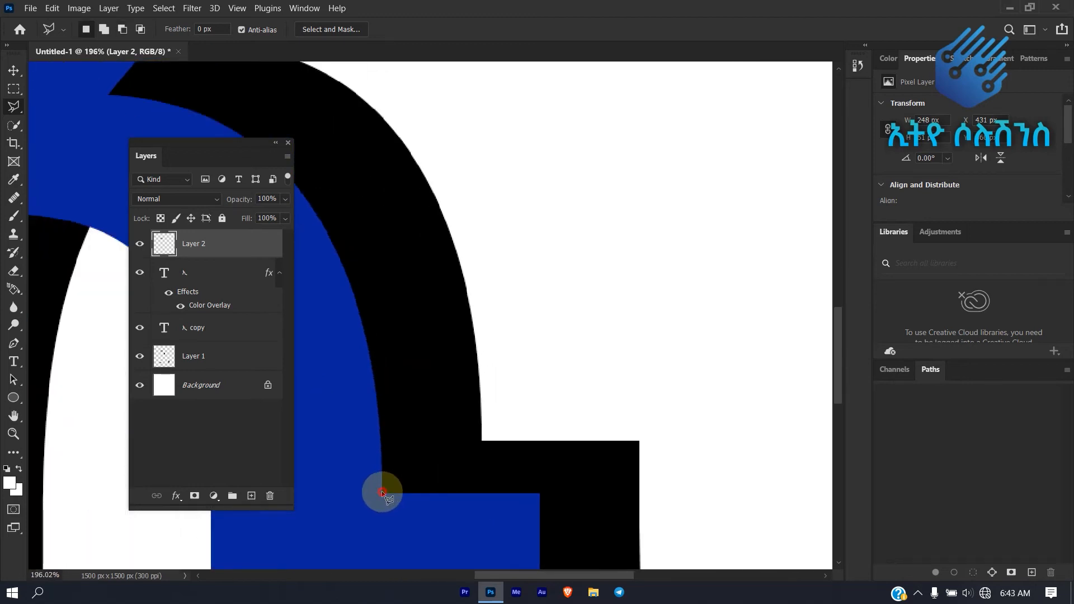
{"action": "left_click", "coordinate": [482, 440]}
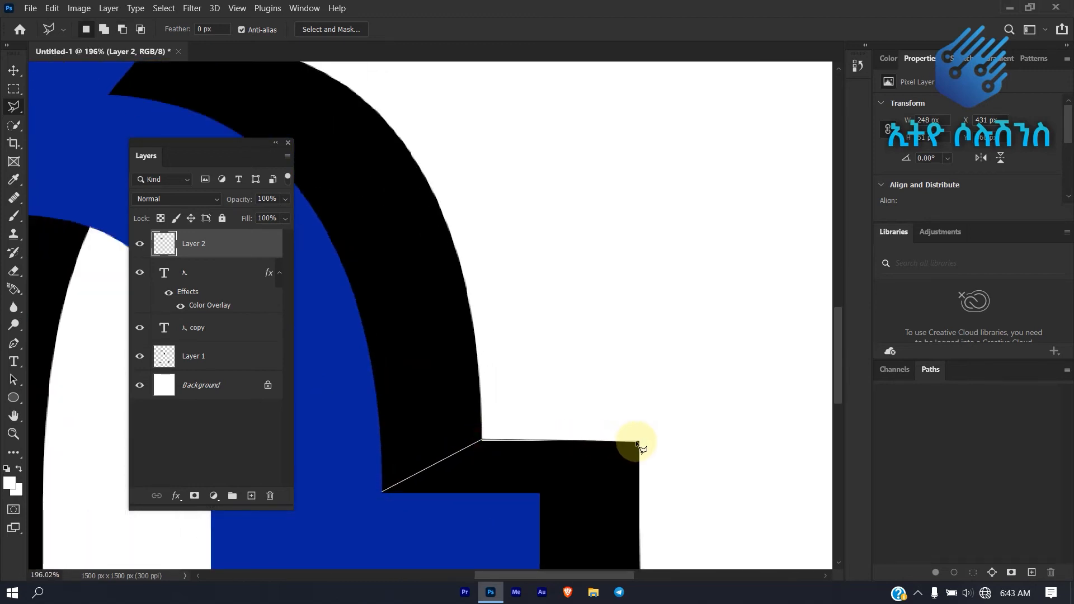
{"action": "left_click", "coordinate": [540, 494]}
{"action": "left_click", "coordinate": [382, 492]}
- Fill the right foot's top-face selection with the same dark gray
{"action": "right_click", "coordinate": [451, 481]}
{"action": "left_click", "coordinate": [515, 385]}
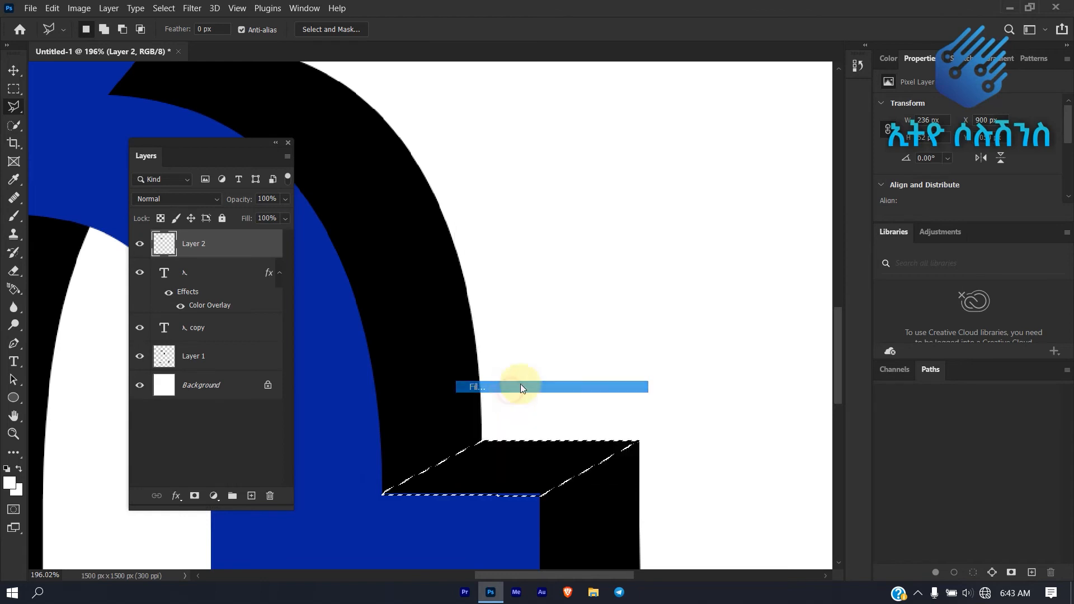
{"action": "left_click", "coordinate": [948, 223]}
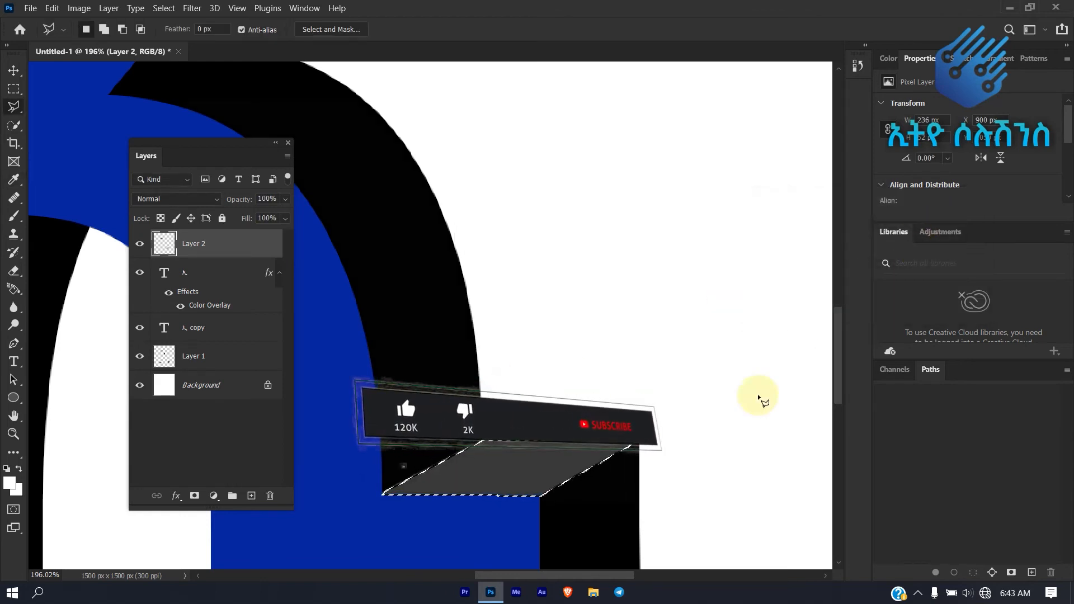
- Outline a four-sided polygonal selection for the right foot's end face, joining the blue and black copies' vertical edges
{"action": "scroll", "coordinate": [572, 454], "scroll_direction": "down", "scroll_amount": 1}
{"action": "scroll", "coordinate": [572, 452], "scroll_direction": "down", "scroll_amount": 3}
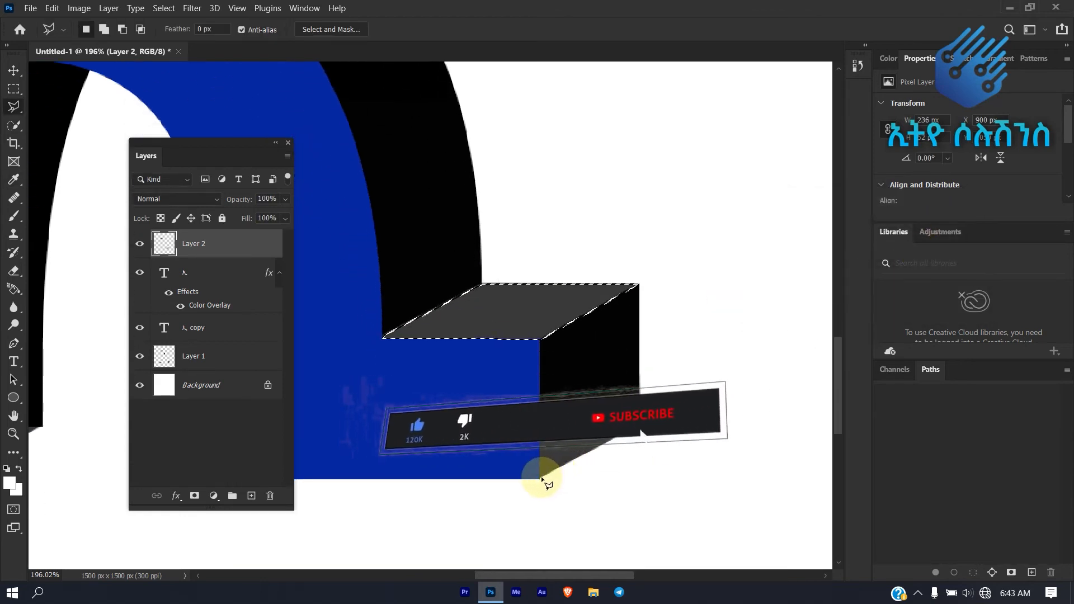
{"action": "left_click", "coordinate": [539, 481]}
{"action": "left_click", "coordinate": [551, 375]}
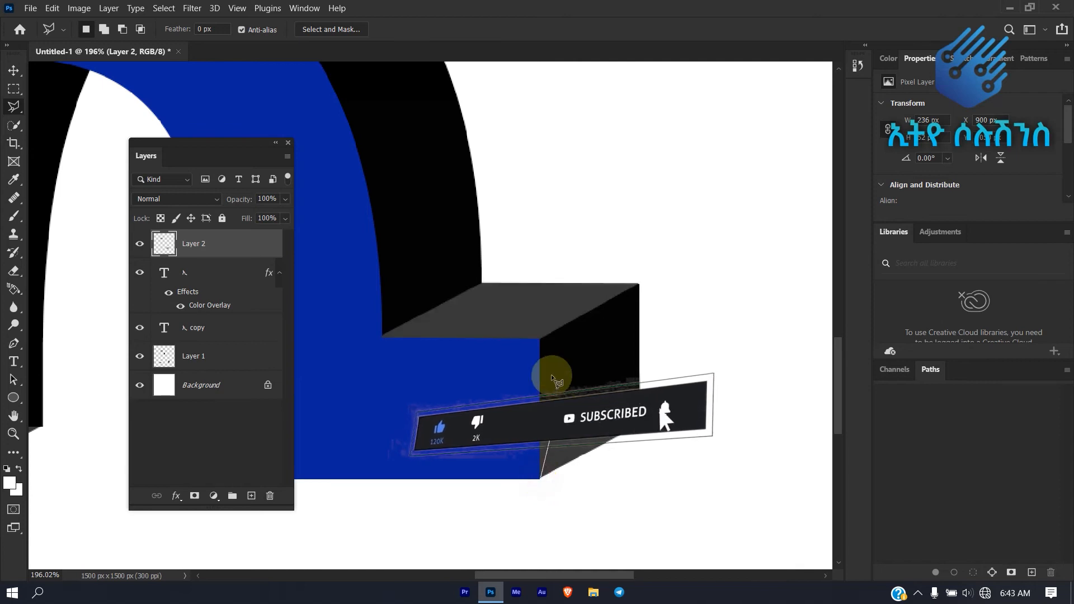
{"action": "left_click", "coordinate": [540, 339]}
{"action": "left_click", "coordinate": [639, 285]}
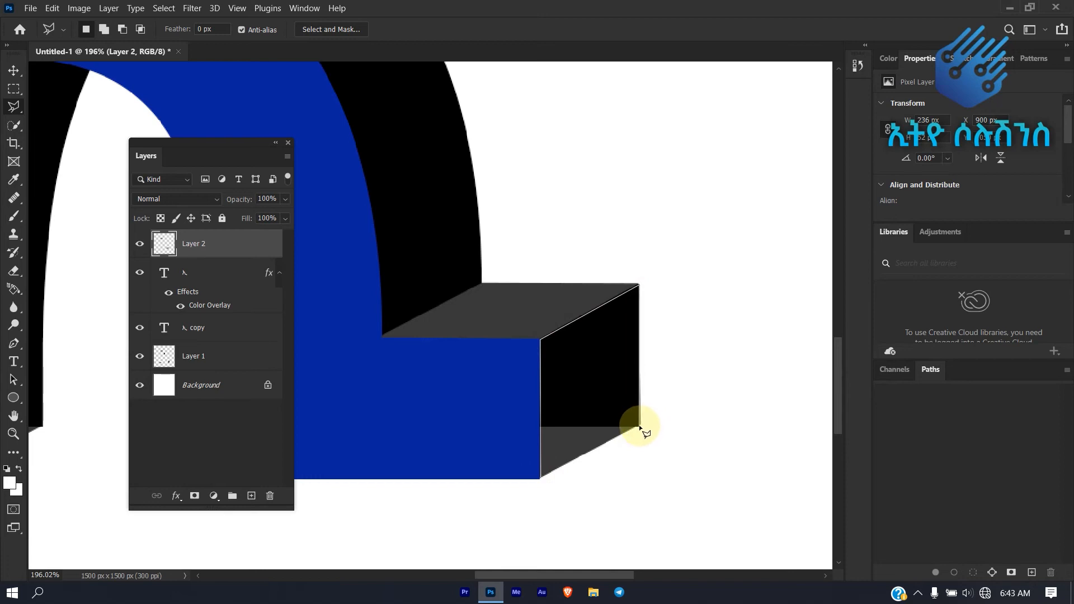
{"action": "left_click", "coordinate": [640, 425]}
{"action": "left_click", "coordinate": [541, 479]}
- Fill the selected end face of the right foot with the same dark gray
{"action": "right_click", "coordinate": [549, 394]}
{"action": "left_click", "coordinate": [622, 296]}
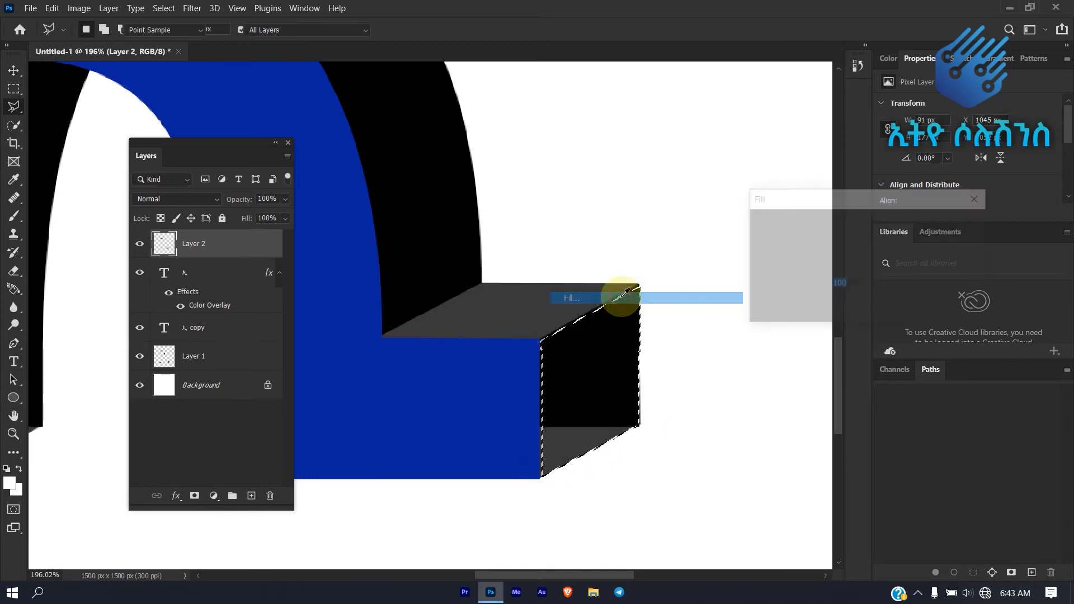
{"action": "left_click", "coordinate": [957, 221]}
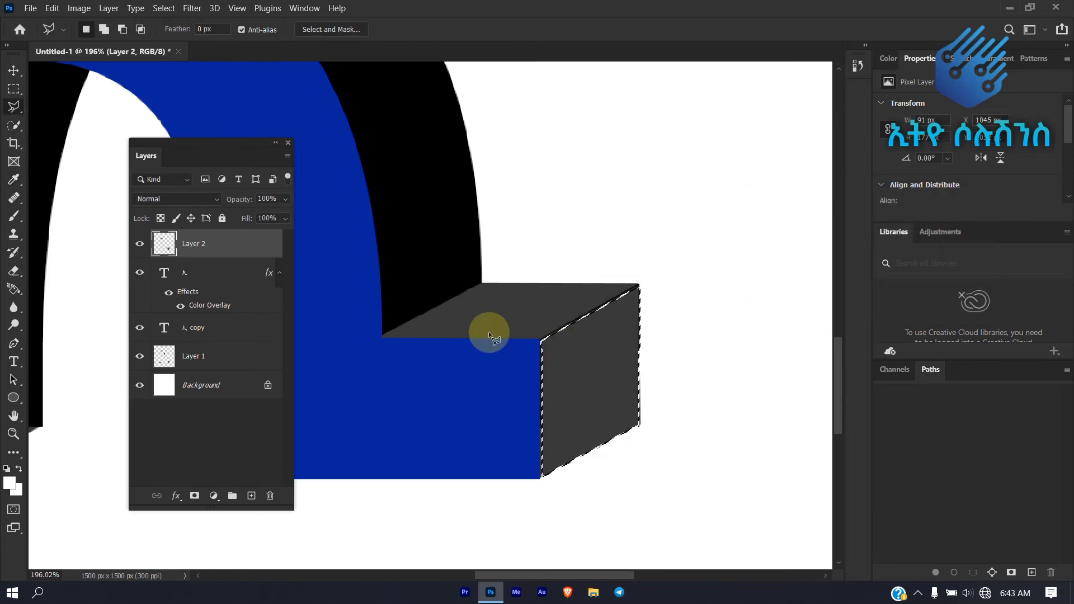
- Trace the left leg's curved inner side face with the Magnetic Lasso, including the small gray triangle at its foot
{"action": "scroll", "coordinate": [488, 331], "scroll_direction": "down", "scroll_amount": 5}
{"action": "left_click_drag", "start_coordinate": [603, 576], "coordinate": [542, 573]}
{"action": "scroll", "coordinate": [473, 343], "scroll_direction": "up", "scroll_amount": 3}
{"action": "scroll", "coordinate": [473, 344], "scroll_direction": "up", "scroll_amount": 2}
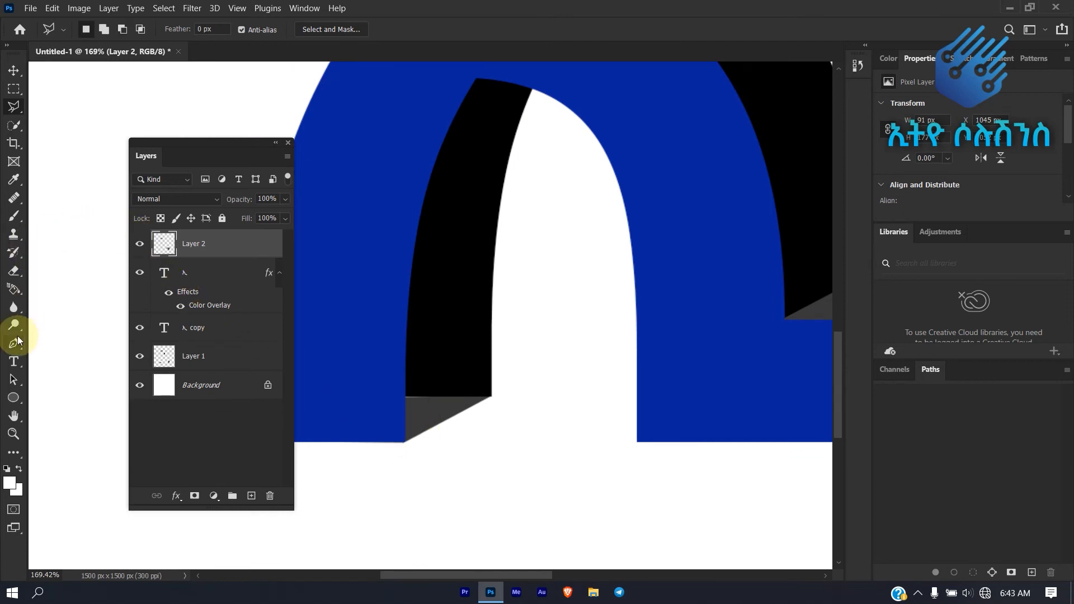
{"action": "left_click", "coordinate": [18, 340]}
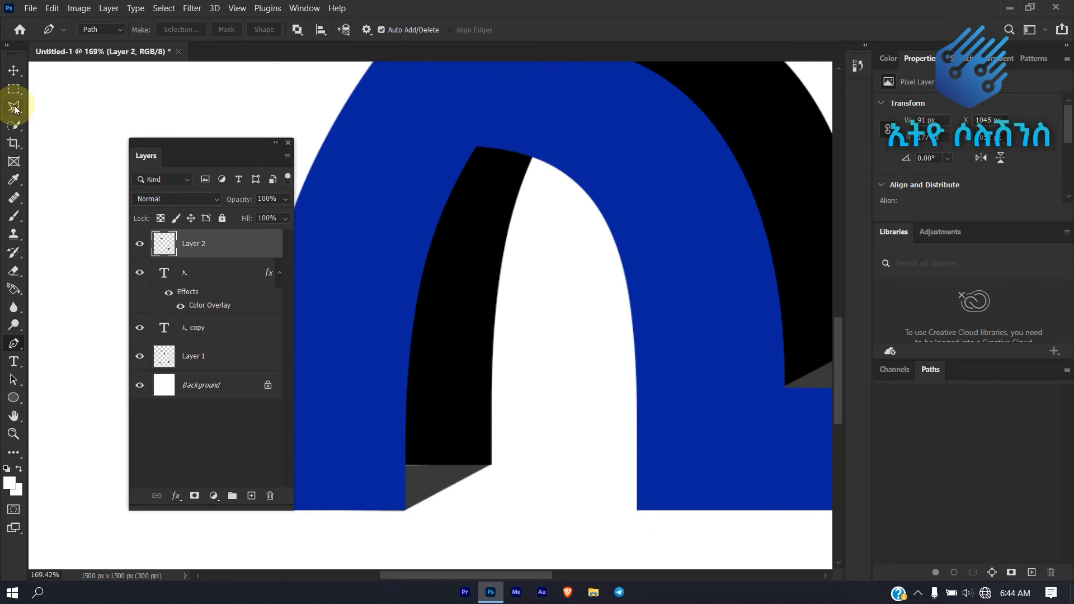
{"action": "left_click", "coordinate": [14, 107]}
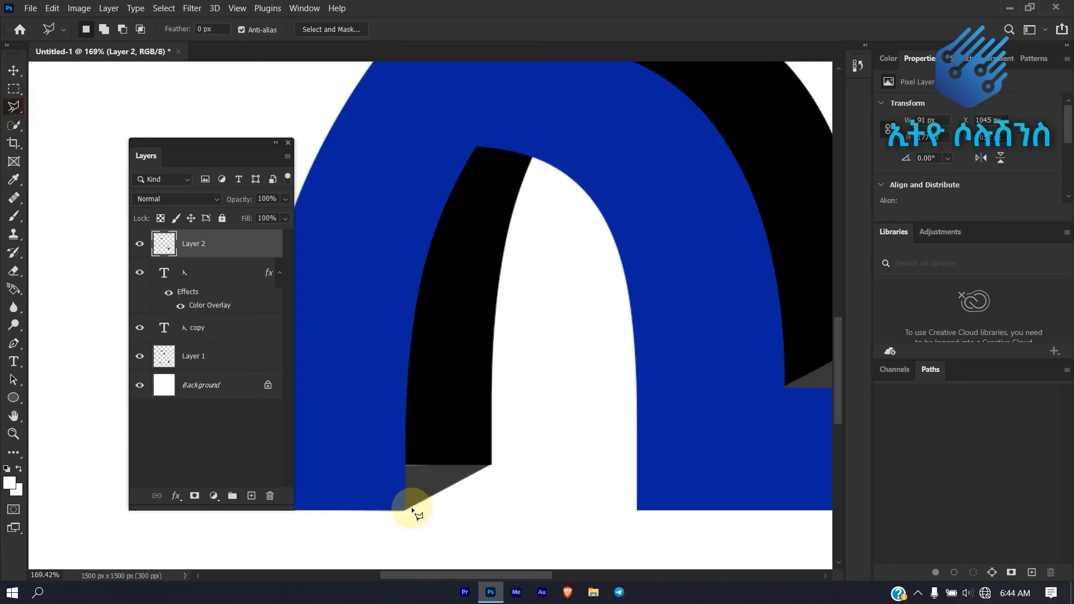
{"action": "right_click", "coordinate": [14, 107]}
{"action": "left_click", "coordinate": [42, 130]}
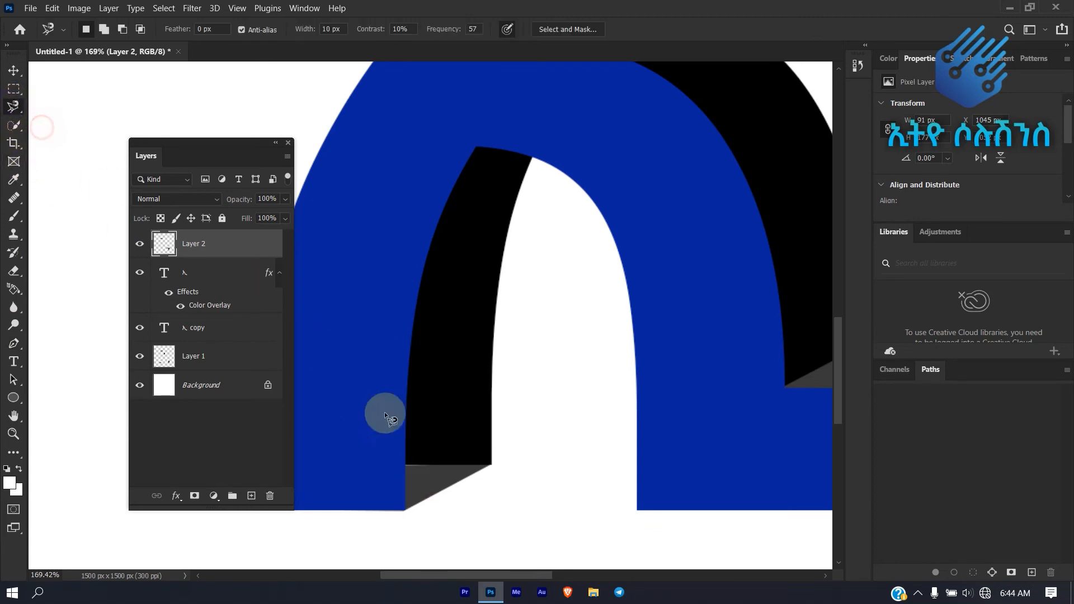
{"action": "left_click", "coordinate": [404, 507]}
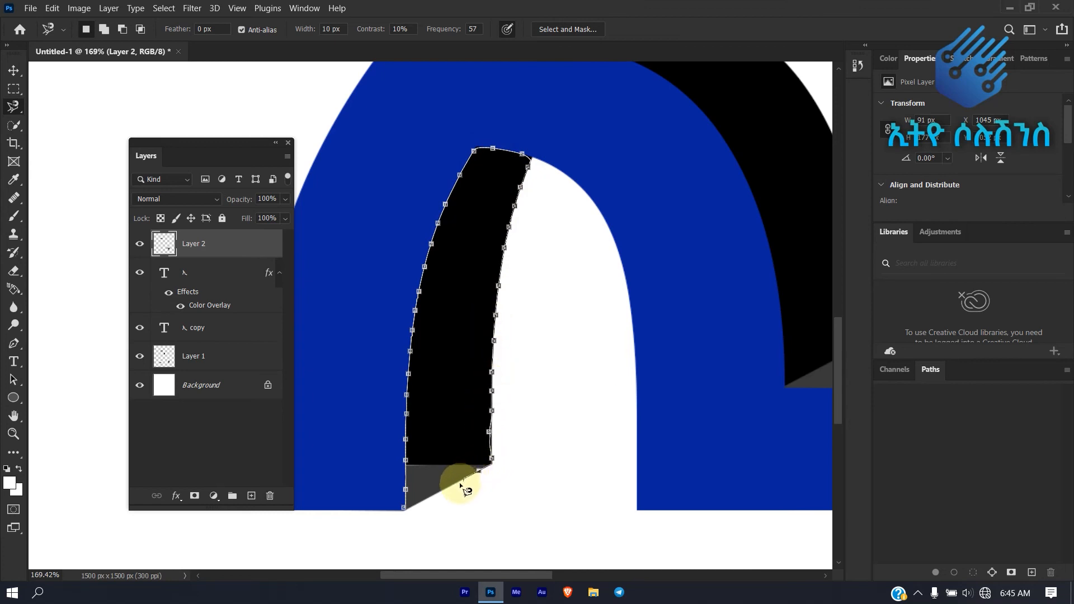
{"action": "left_click", "coordinate": [407, 509]}
- Fill the selected inner side face of the left leg with the same dark gray and clear the selection
{"action": "right_click", "coordinate": [444, 424]}
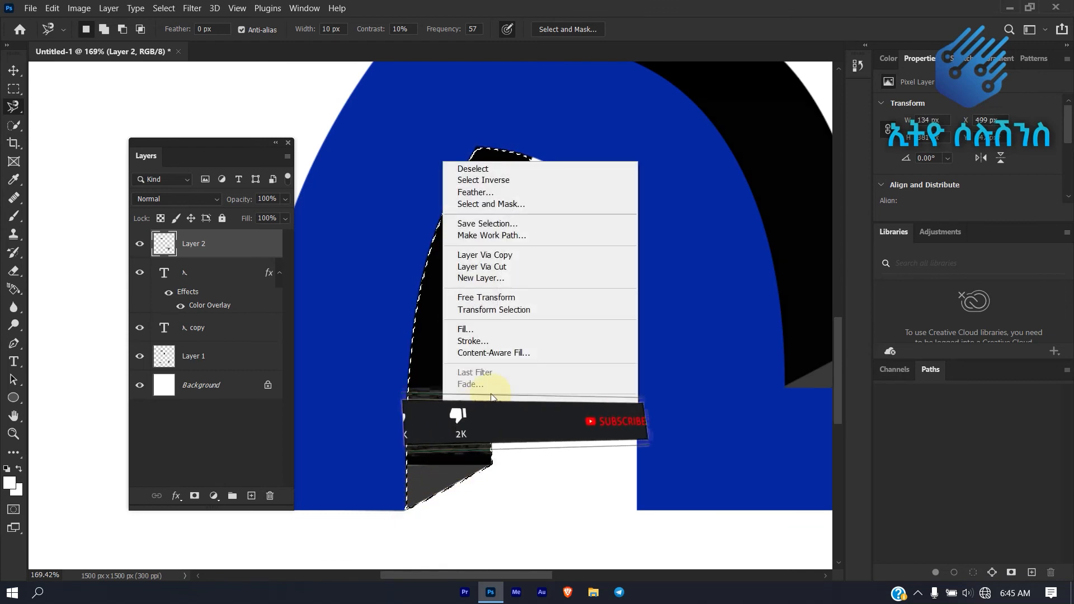
{"action": "left_click", "coordinate": [495, 332]}
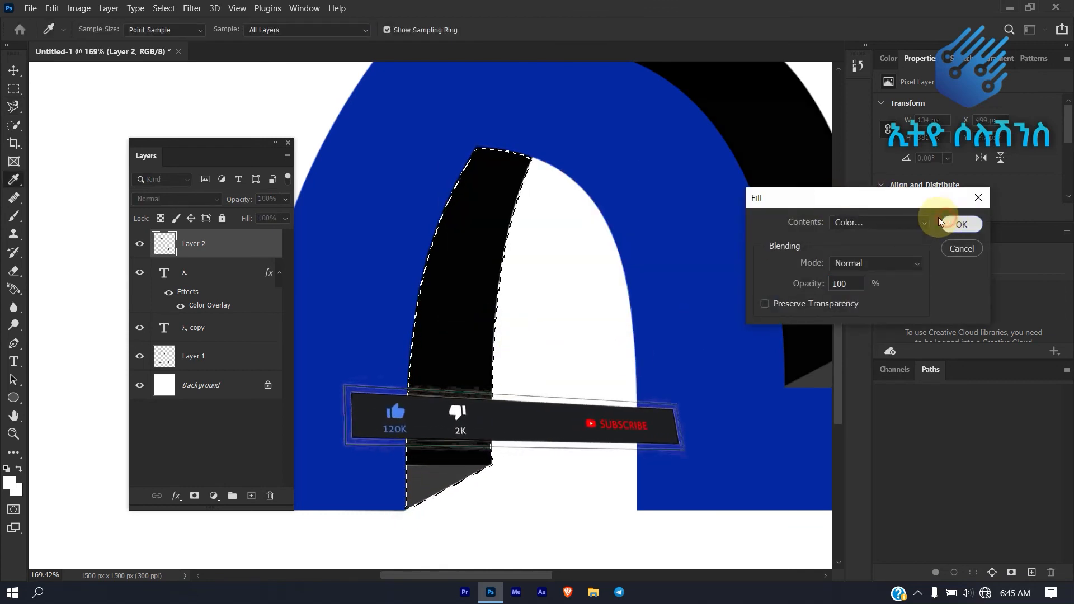
{"action": "left_click", "coordinate": [939, 219]}
{"action": "scroll", "coordinate": [707, 243], "scroll_direction": "down", "scroll_amount": 3}
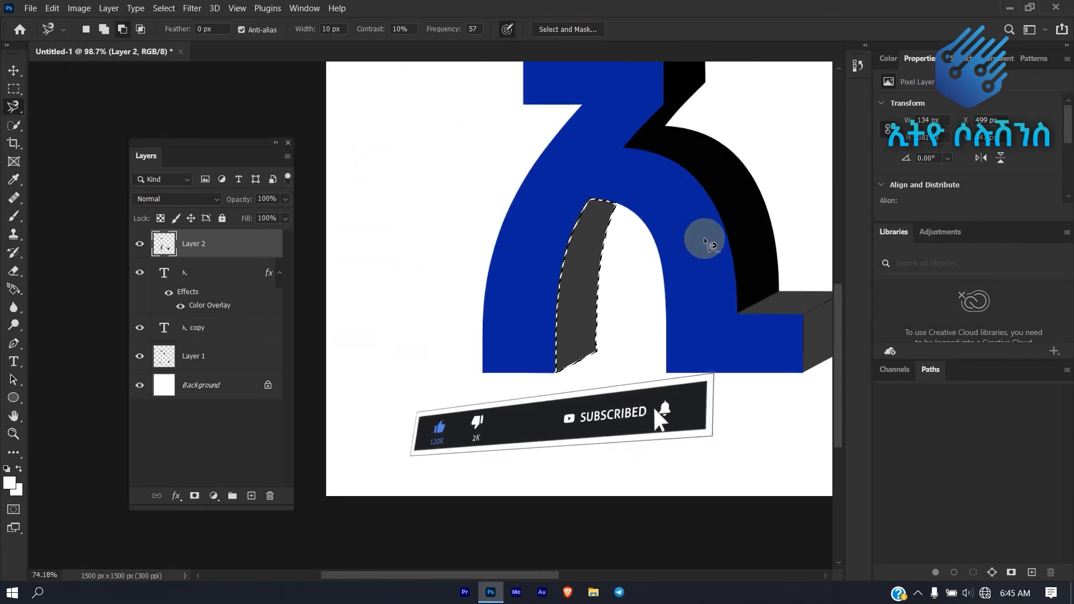
{"action": "scroll", "coordinate": [704, 240], "scroll_direction": "down", "scroll_amount": 2}
{"action": "left_click_drag", "start_coordinate": [565, 575], "coordinate": [597, 575]}
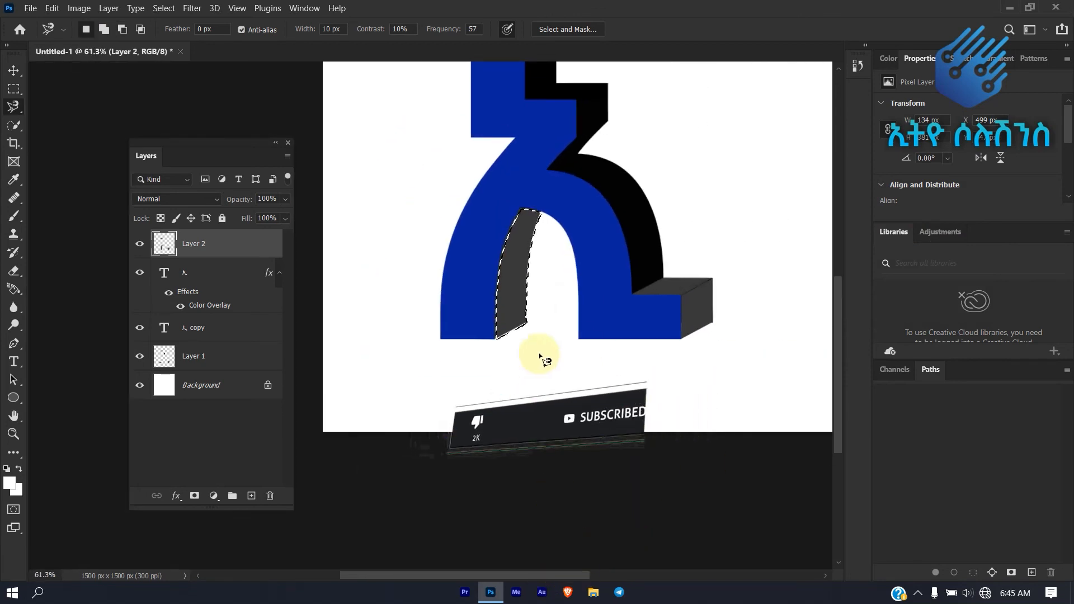
{"action": "right_click", "coordinate": [506, 297]}
{"action": "left_click", "coordinate": [534, 304]}
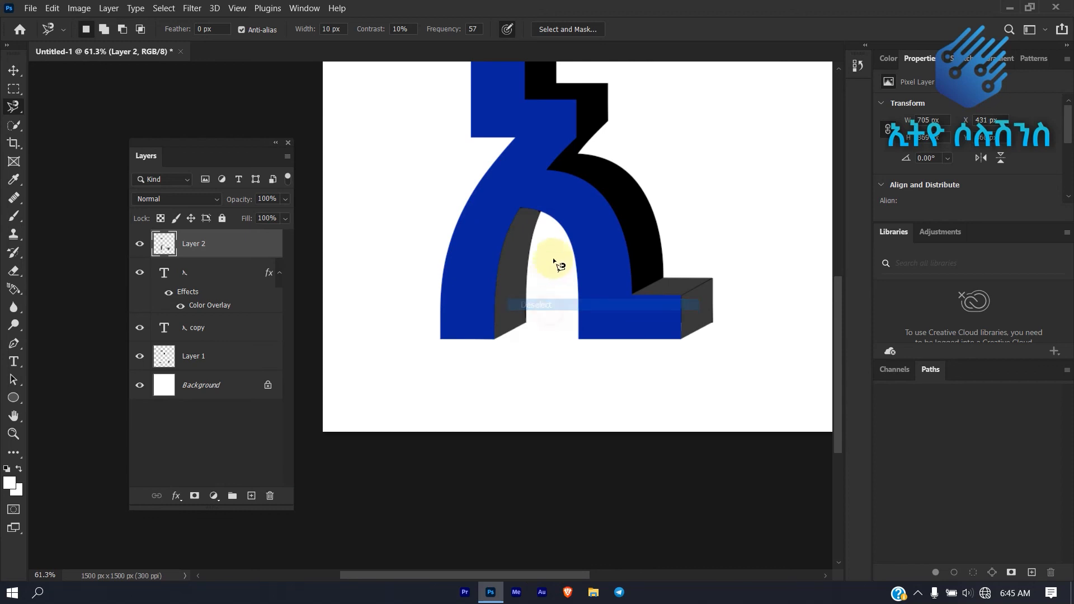
{"action": "left_click_drag", "start_coordinate": [837, 360], "coordinate": [834, 300]}
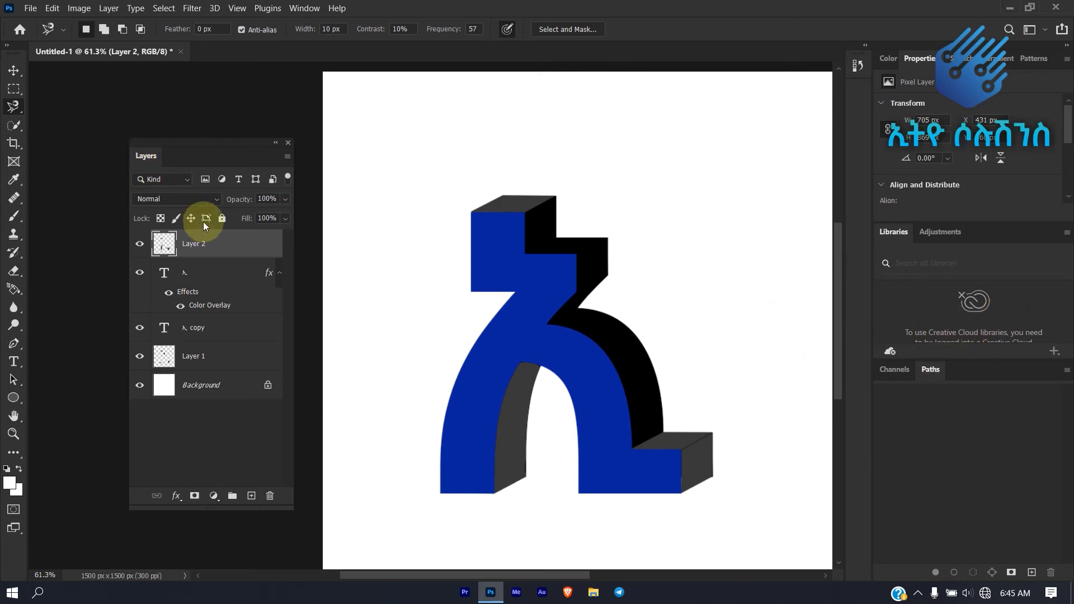
{"action": "left_click_drag", "start_coordinate": [186, 135], "coordinate": [85, 106]}
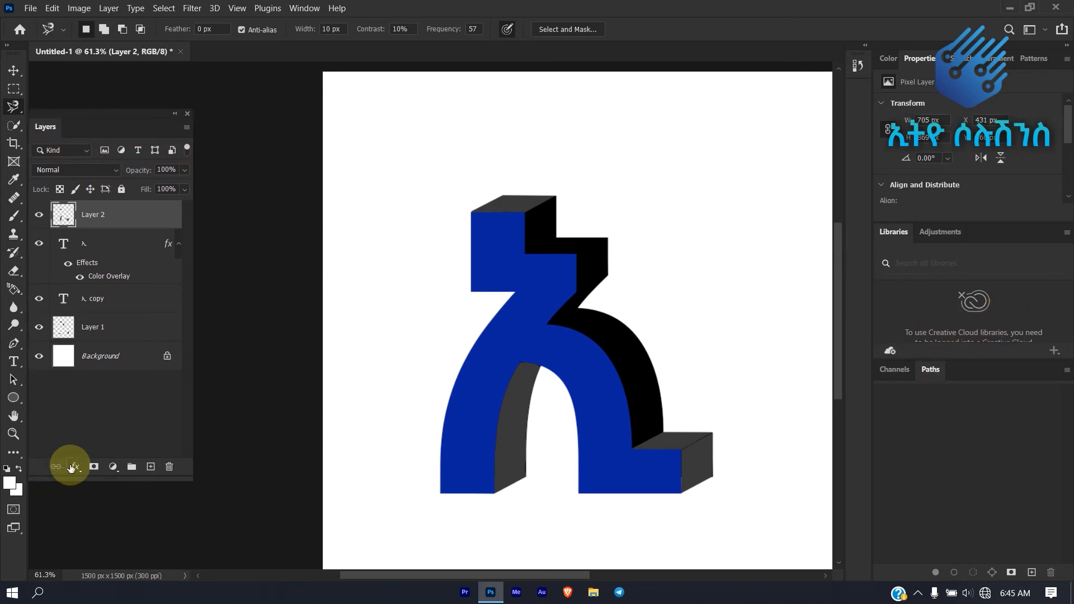
{"action": "left_click", "coordinate": [75, 467]}
{"action": "left_click", "coordinate": [127, 456]}
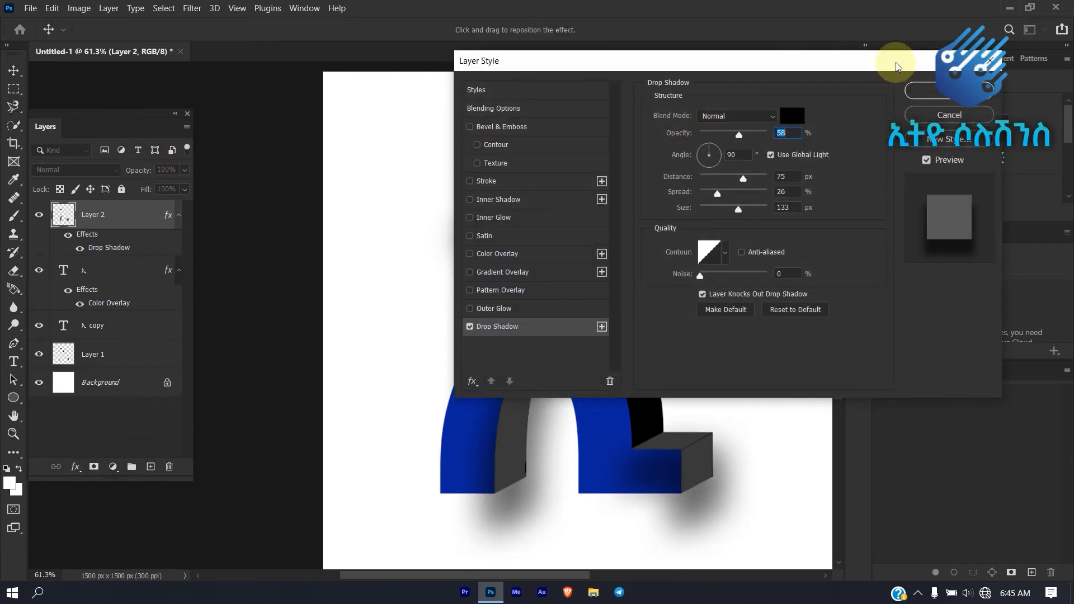
{"action": "left_click_drag", "start_coordinate": [904, 83], "coordinate": [1069, 65]}
{"action": "left_click_drag", "start_coordinate": [954, 70], "coordinate": [862, 75]}
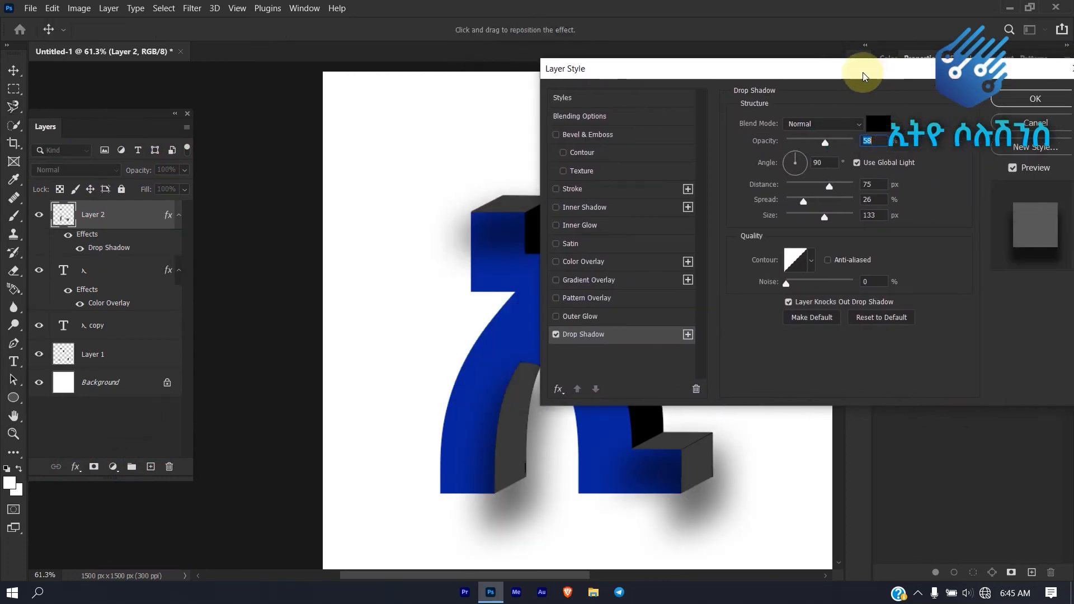
{"action": "left_click", "coordinate": [1023, 129]}
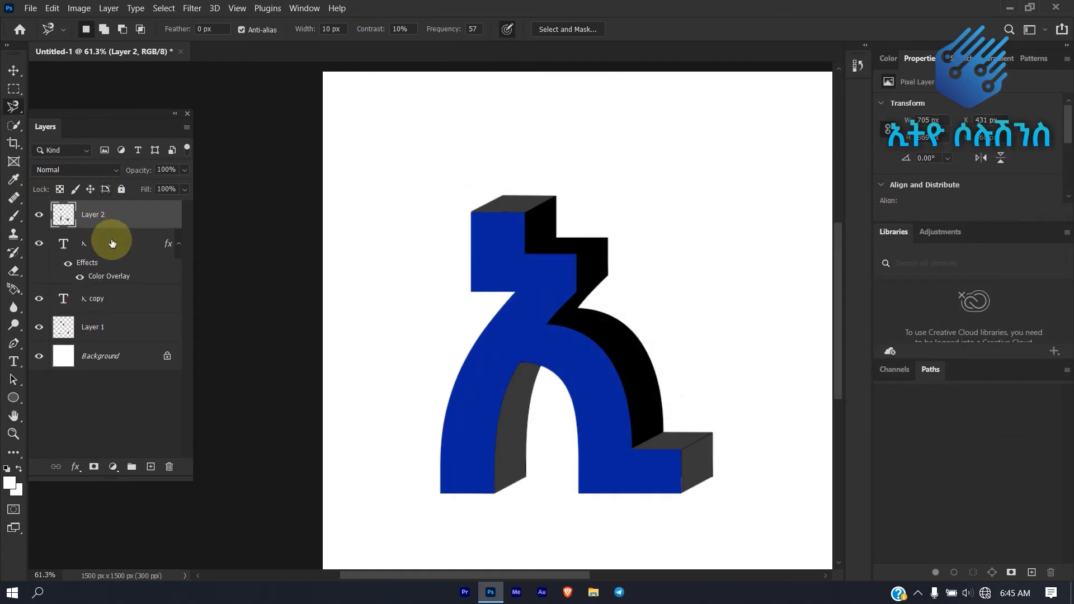
- Select Layer 2, the blue letter layer, its black copy and Layer 1 together, leaving out the Background
{"action": "left_click", "coordinate": [115, 327], "text": "ctrl"}
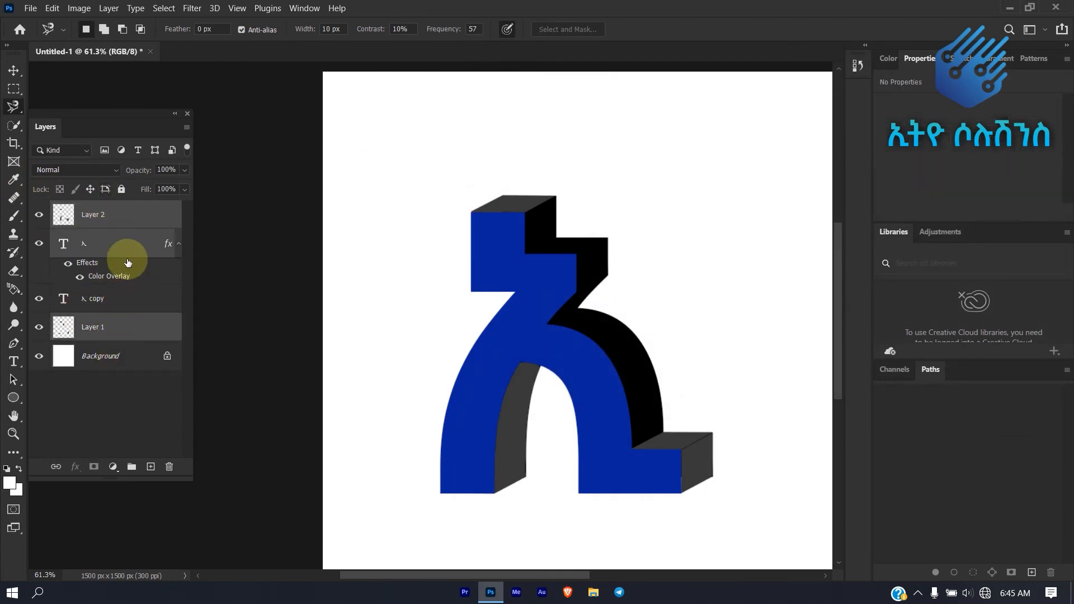
{"action": "left_click", "coordinate": [134, 297], "text": "ctrl"}
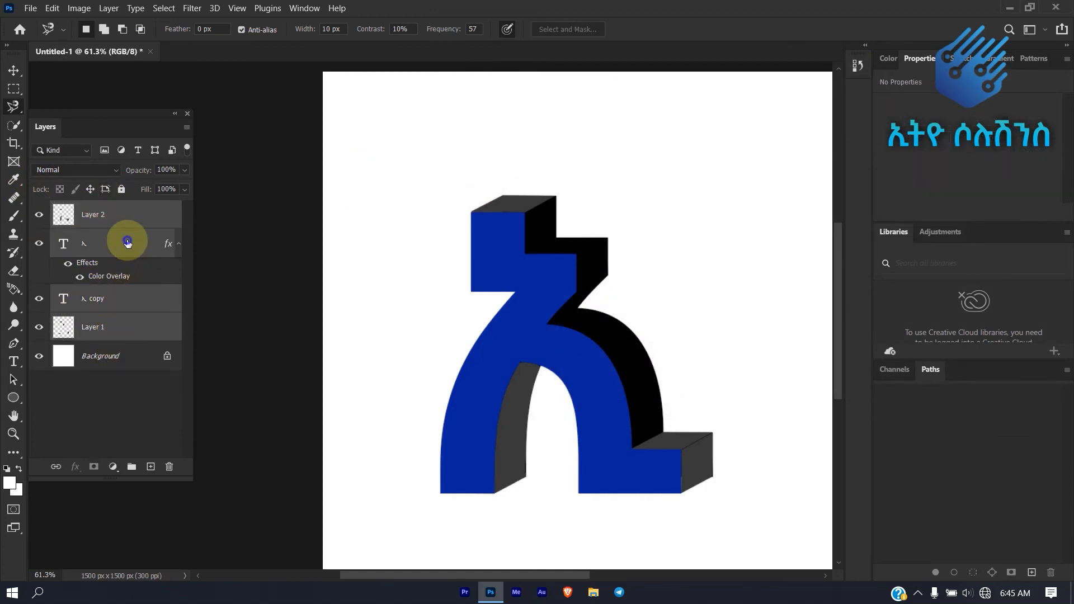
{"action": "right_click", "coordinate": [127, 242]}
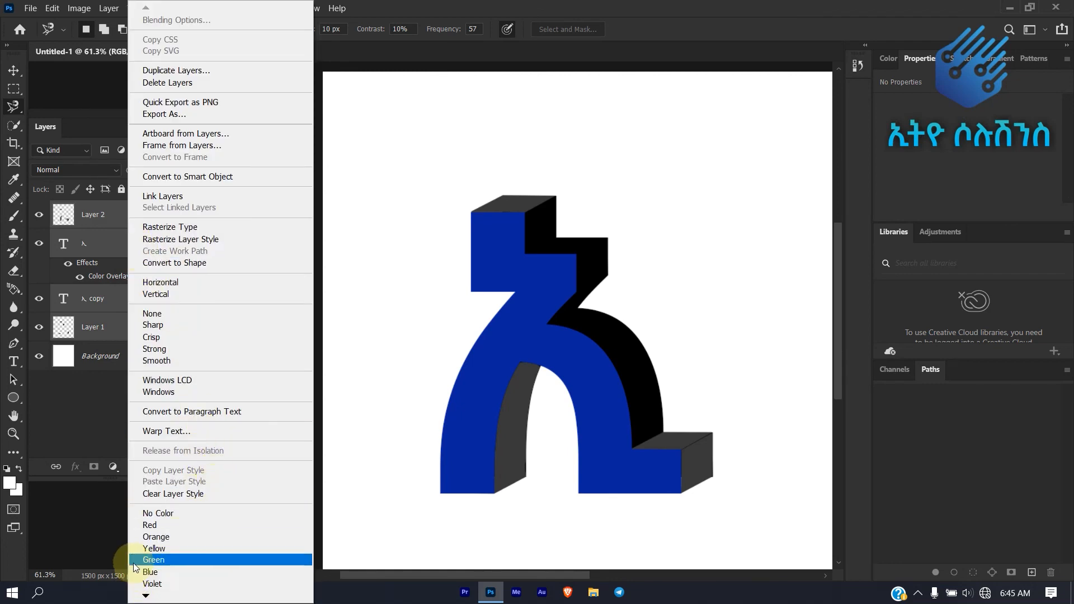
{"action": "mouse_move", "coordinate": [143, 596]}
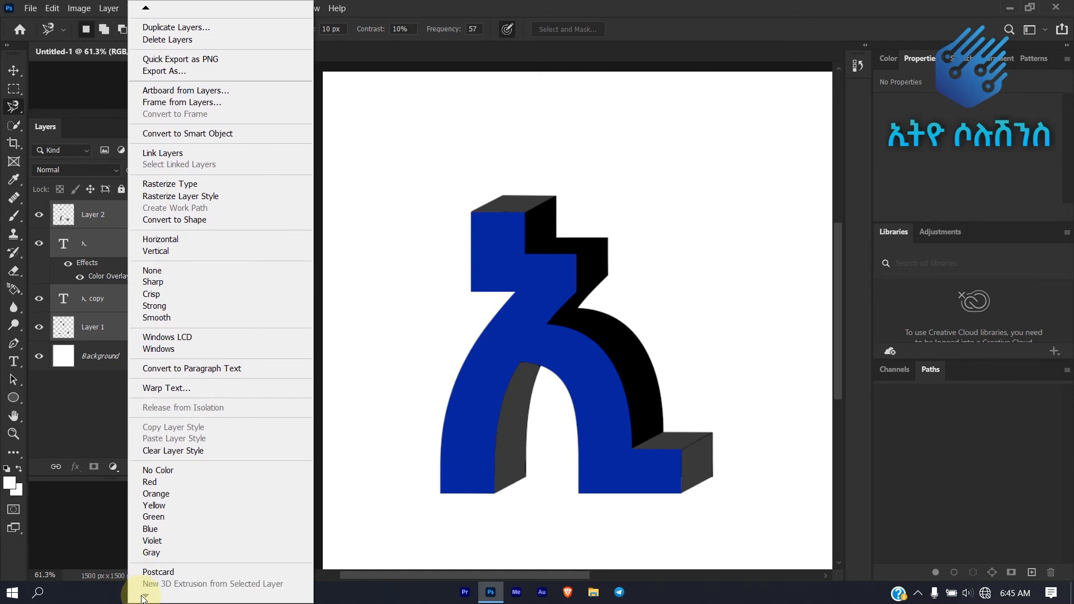
{"action": "left_click", "coordinate": [82, 384]}
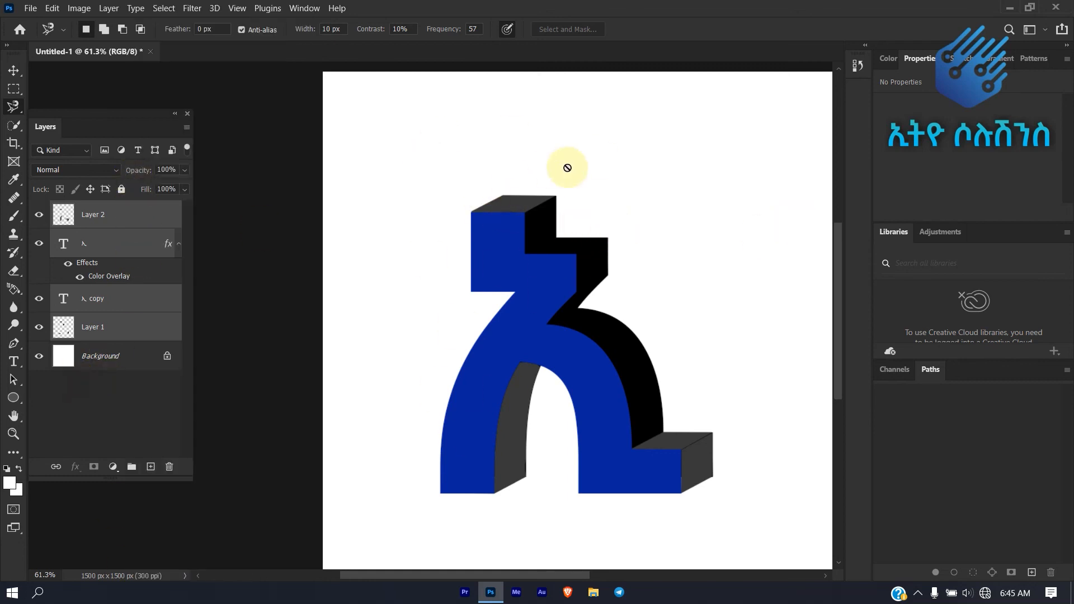
{"action": "scroll", "coordinate": [567, 257], "scroll_direction": "down", "scroll_amount": 2}
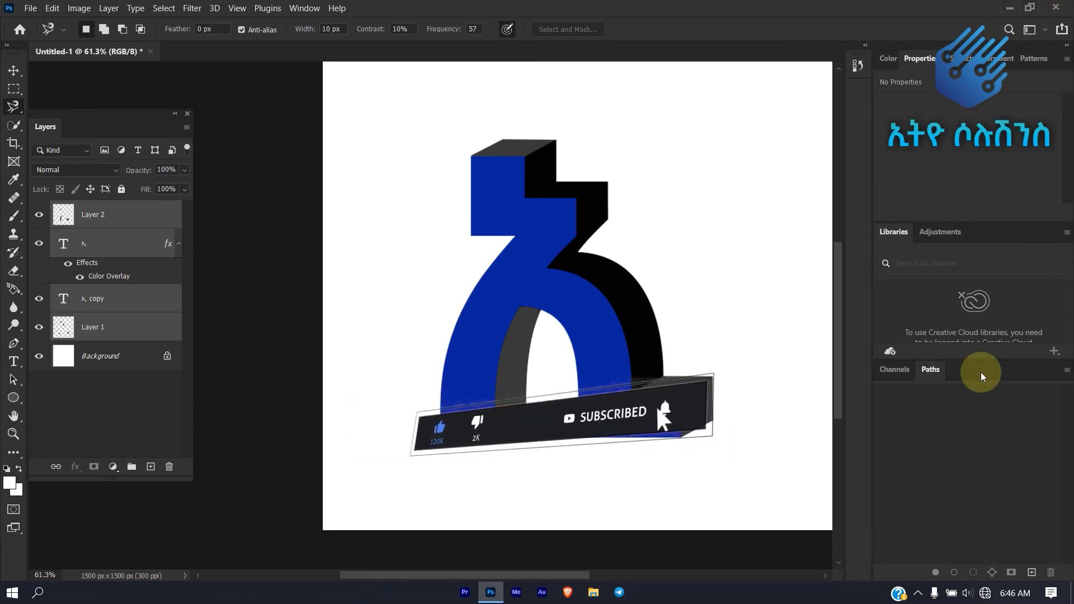
{"action": "left_click", "coordinate": [918, 593]}
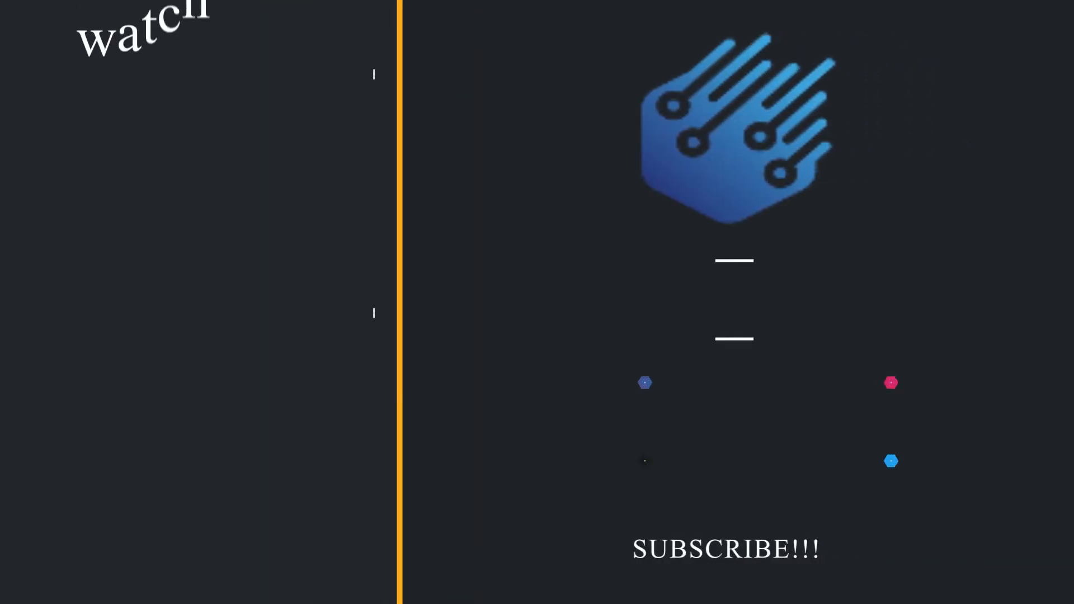